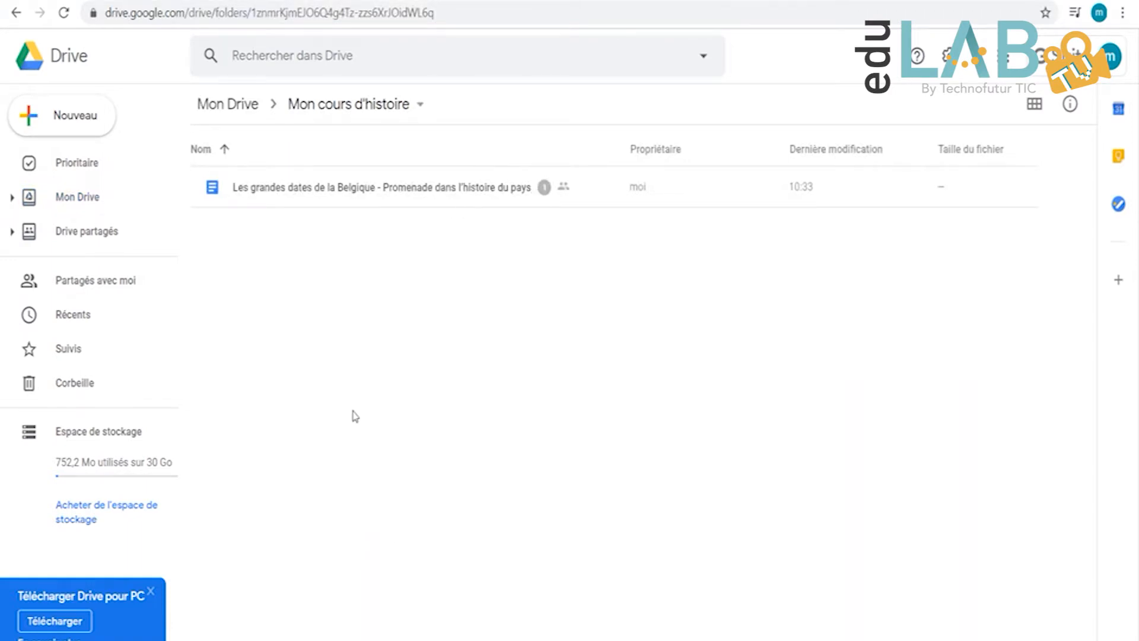
Step: Create a blank Google Forms form inside the "Mon cours d'histoire" folder
click(83, 116)
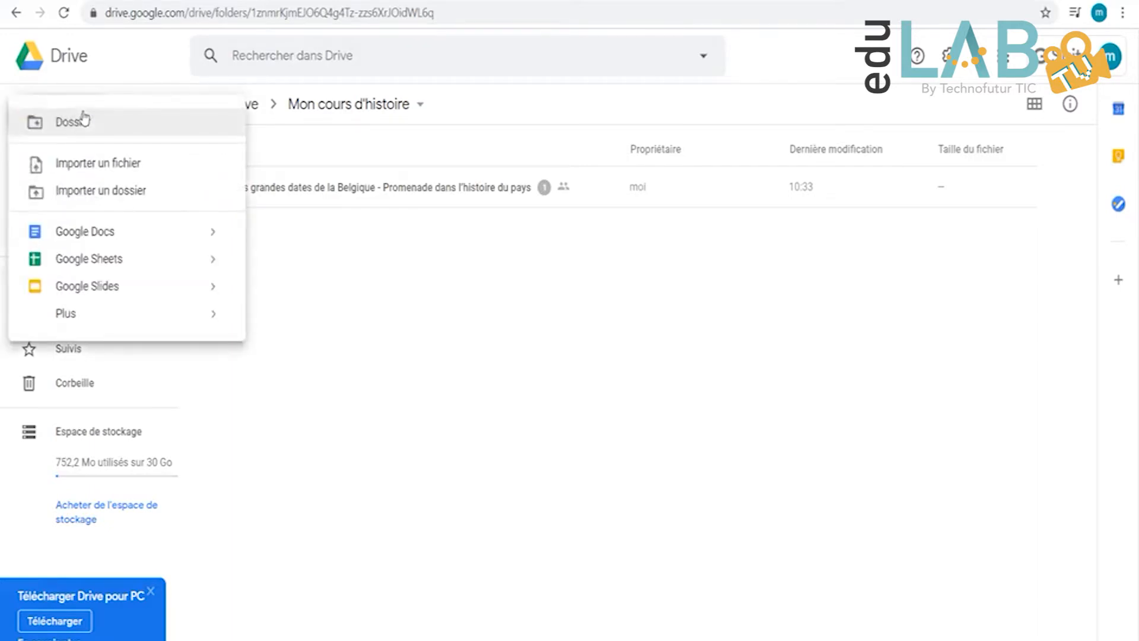
mouse_move(99, 321)
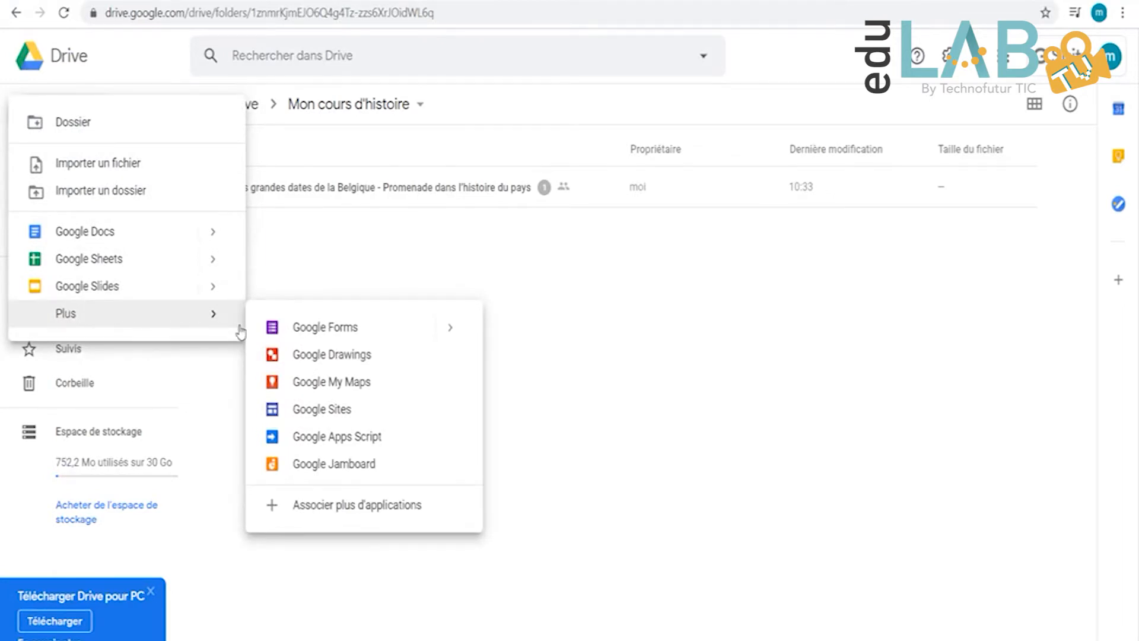
mouse_move(452, 331)
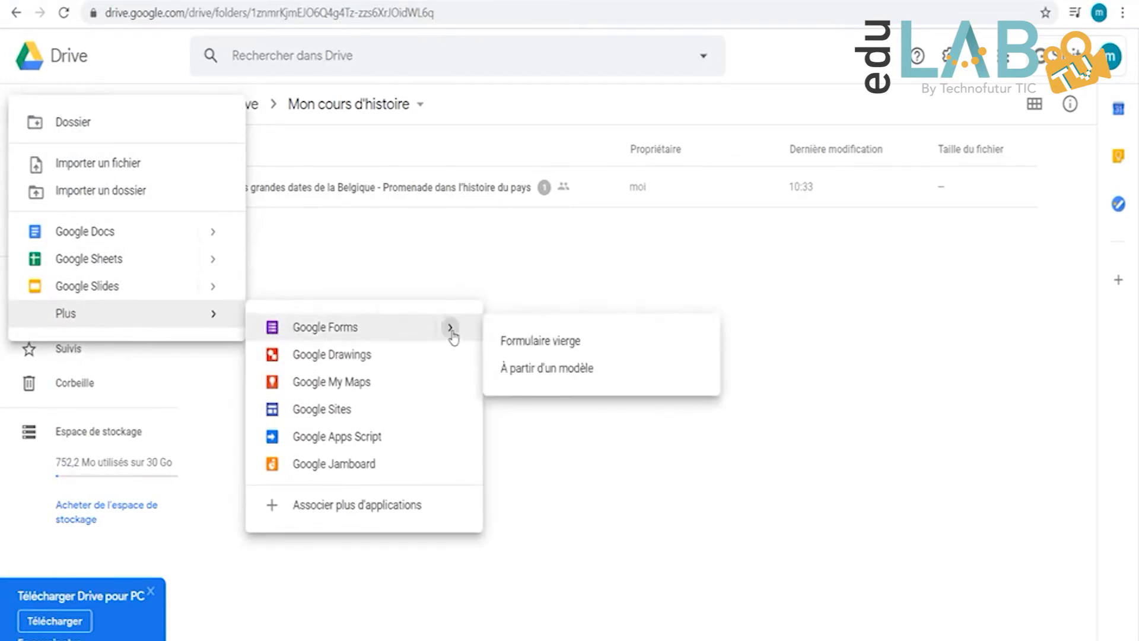
click(573, 344)
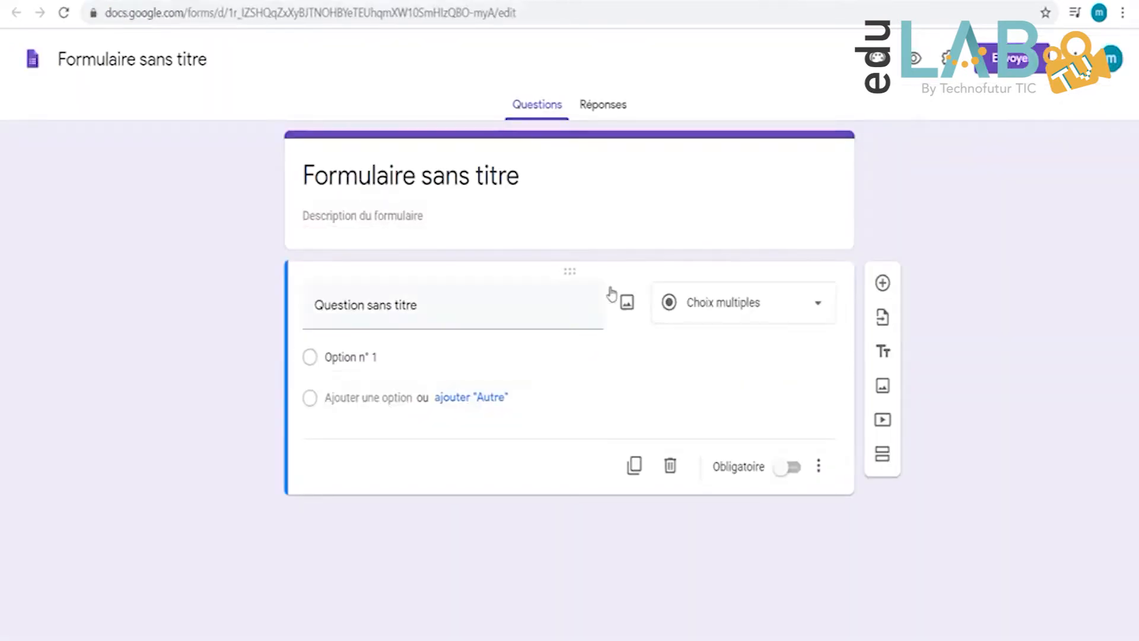
Step: Title the form "L'histoire de la Belgique" and give the form file the same name
click(433, 172)
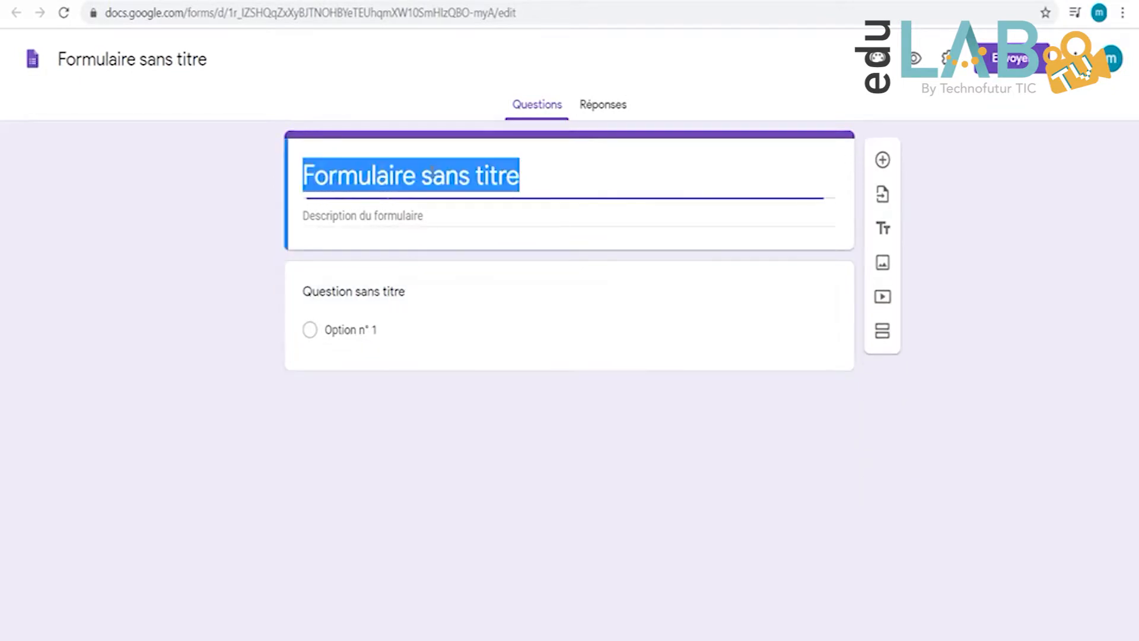
text(L'histoire de la Bel)
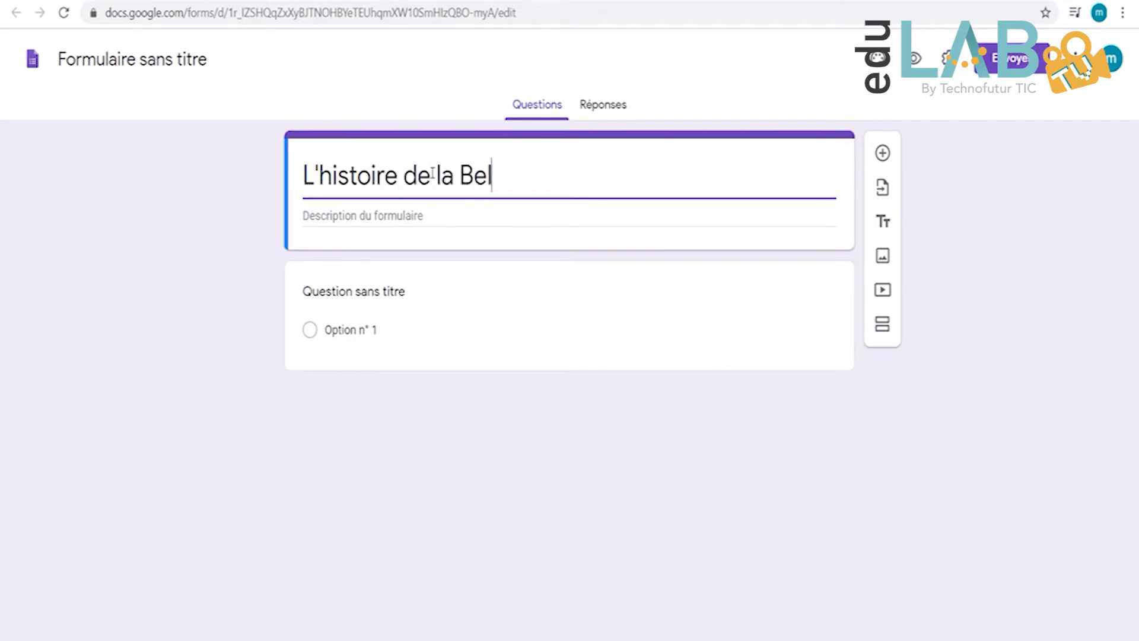
text(gique)
click(201, 284)
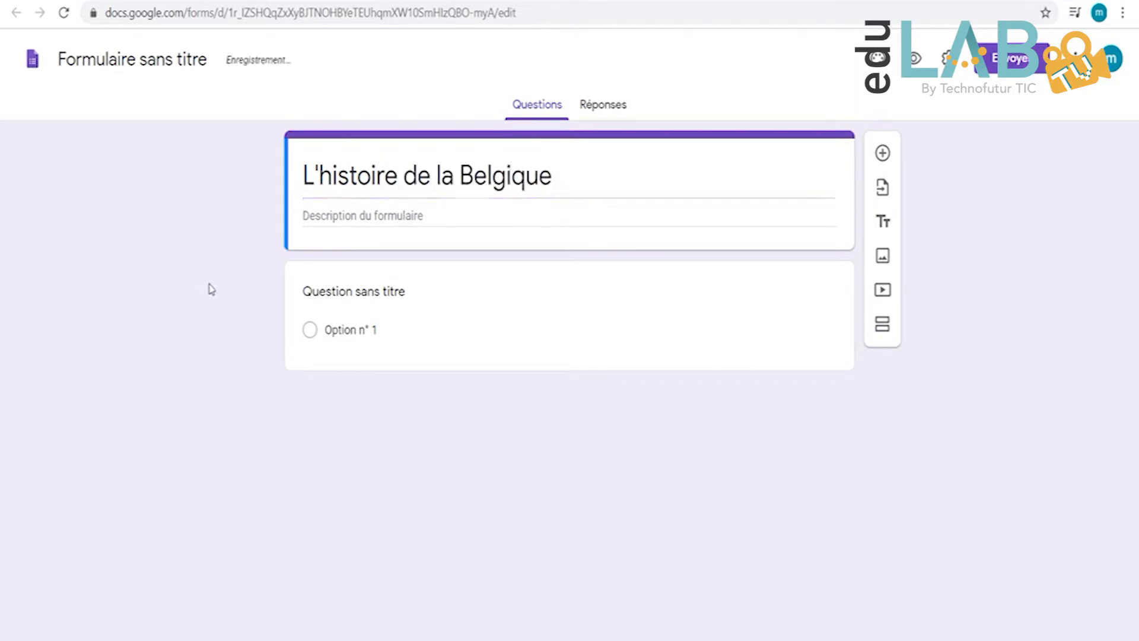
click(168, 59)
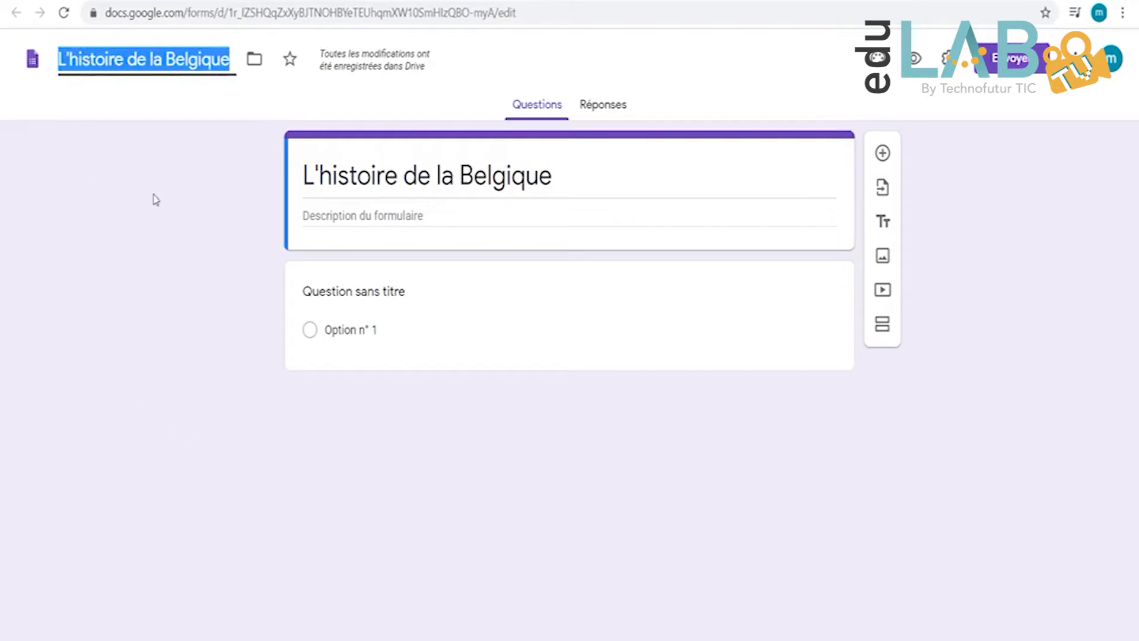
click(83, 364)
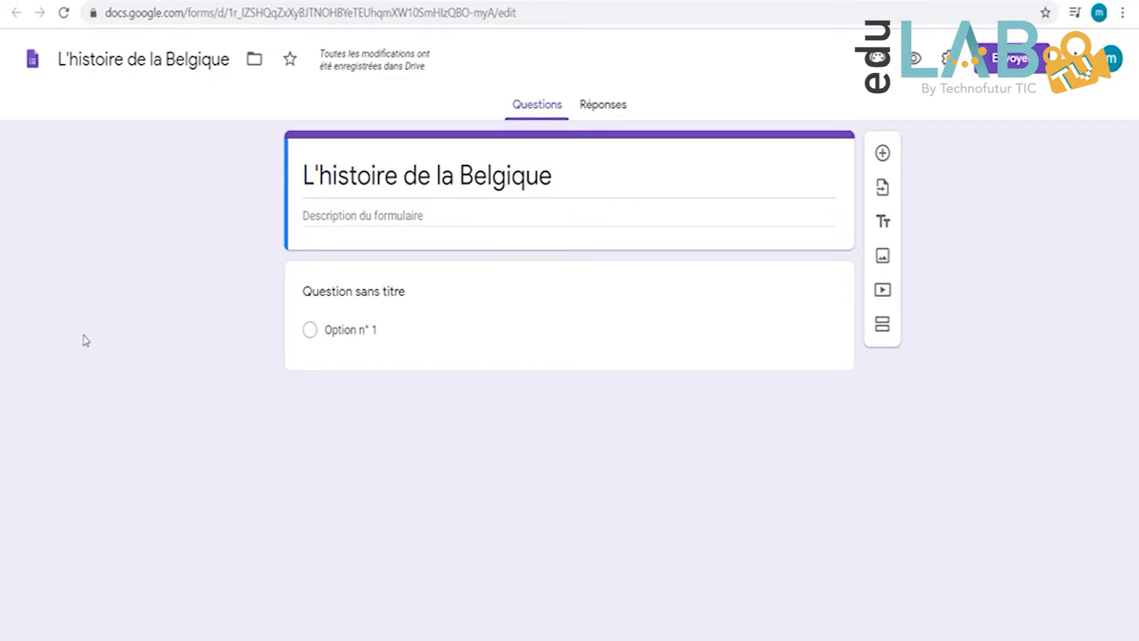
Step: Add the form description "Réponds à ces différentes questions sur l'histoire de la Belgique" and correct its misspelled words
click(361, 221)
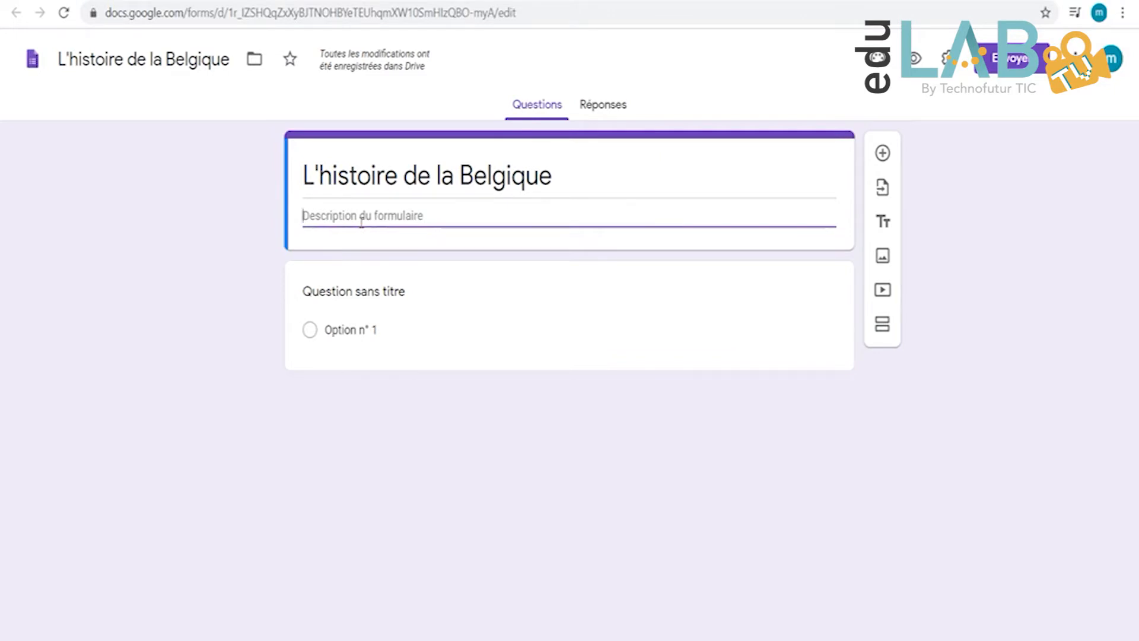
text(Réponds à ces)
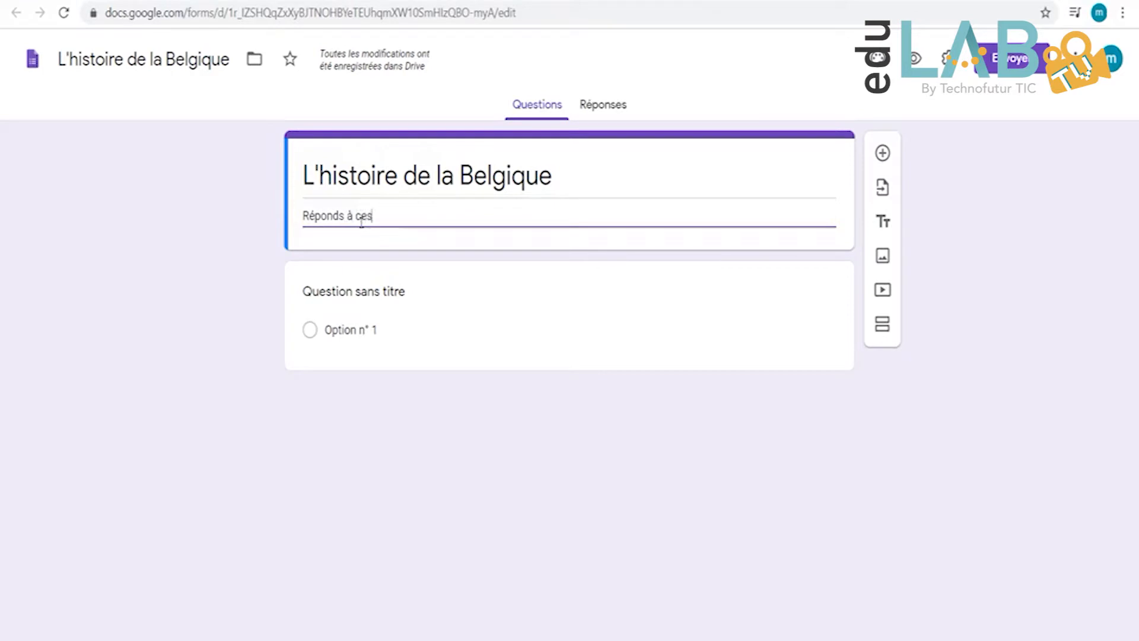
text( différentes auestions sur l'"hsitoire de b)
key(BackSpace)
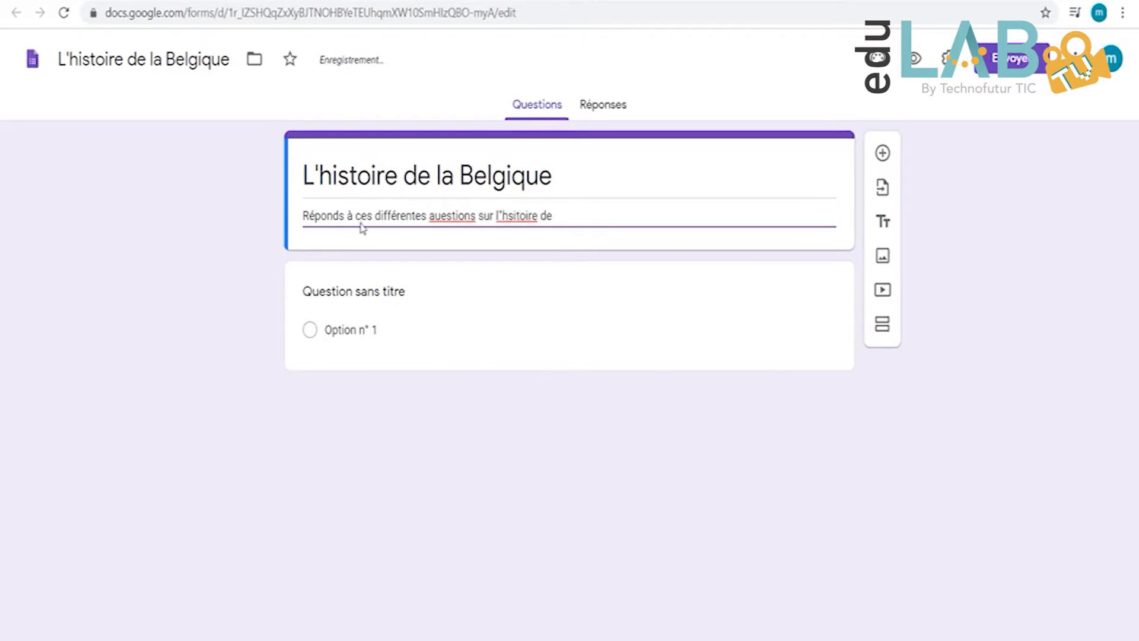
text(la Belgique)
right_click(441, 212)
click(475, 250)
right_click(535, 217)
click(561, 242)
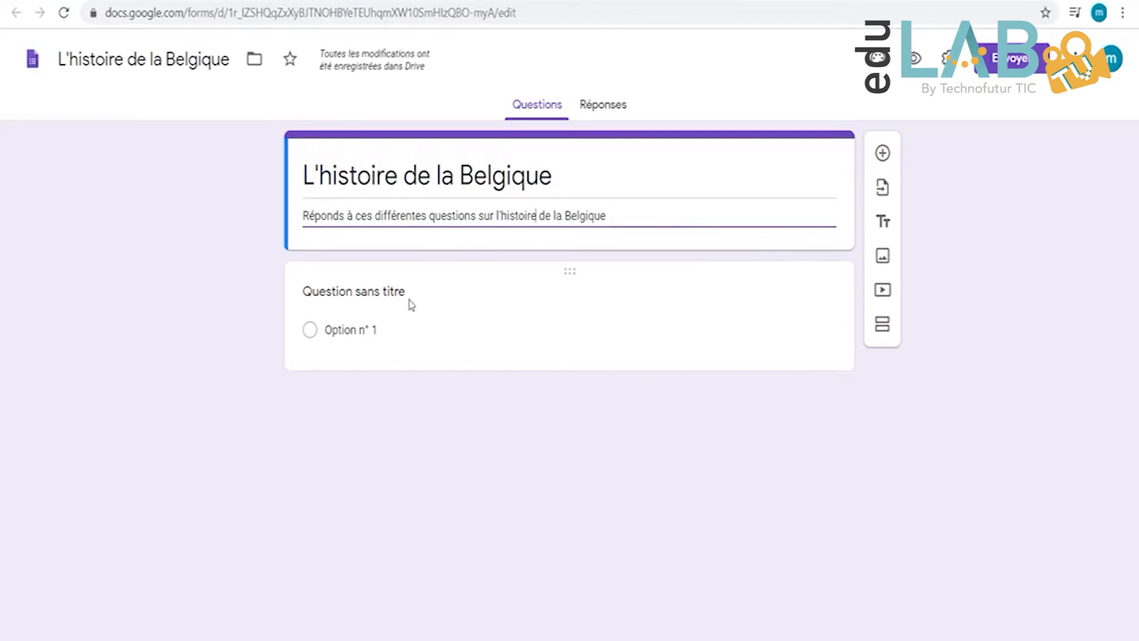
Step: Set the first question's text to "Dans quelle ville se sont déroulés les jeux olympiques de 1920 ?"
click(399, 292)
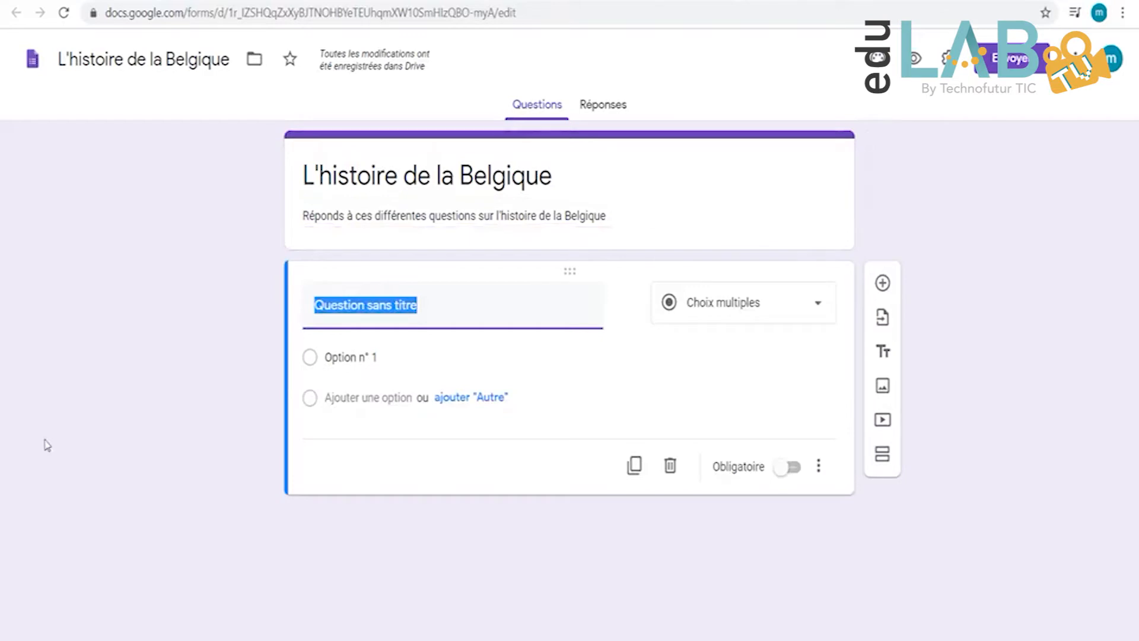
text(Da)
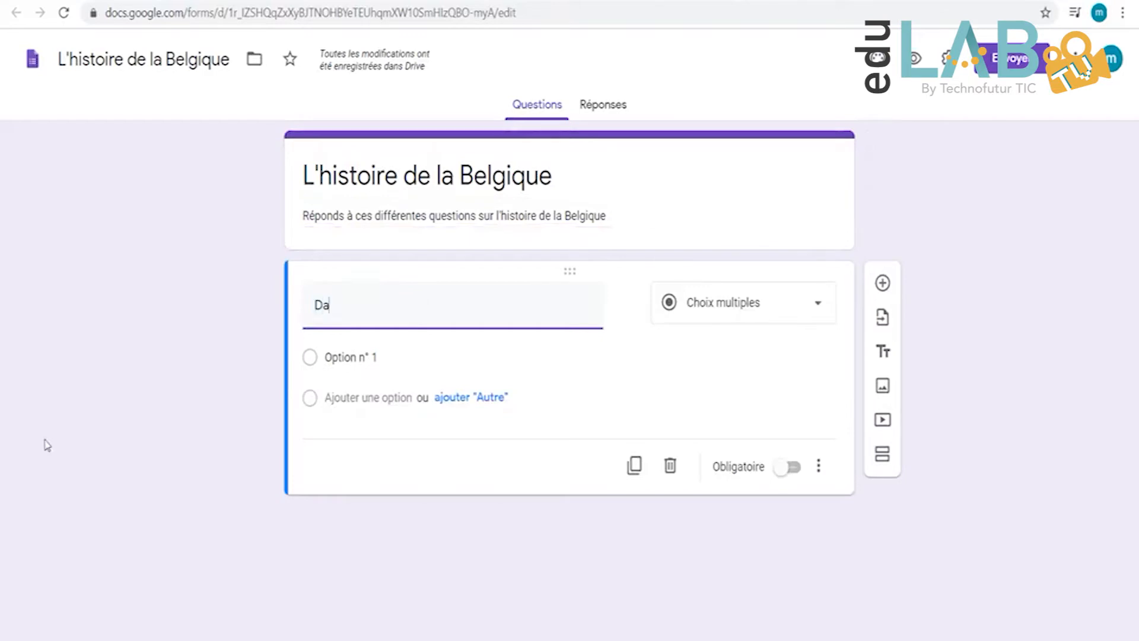
text(ns quelle vill)
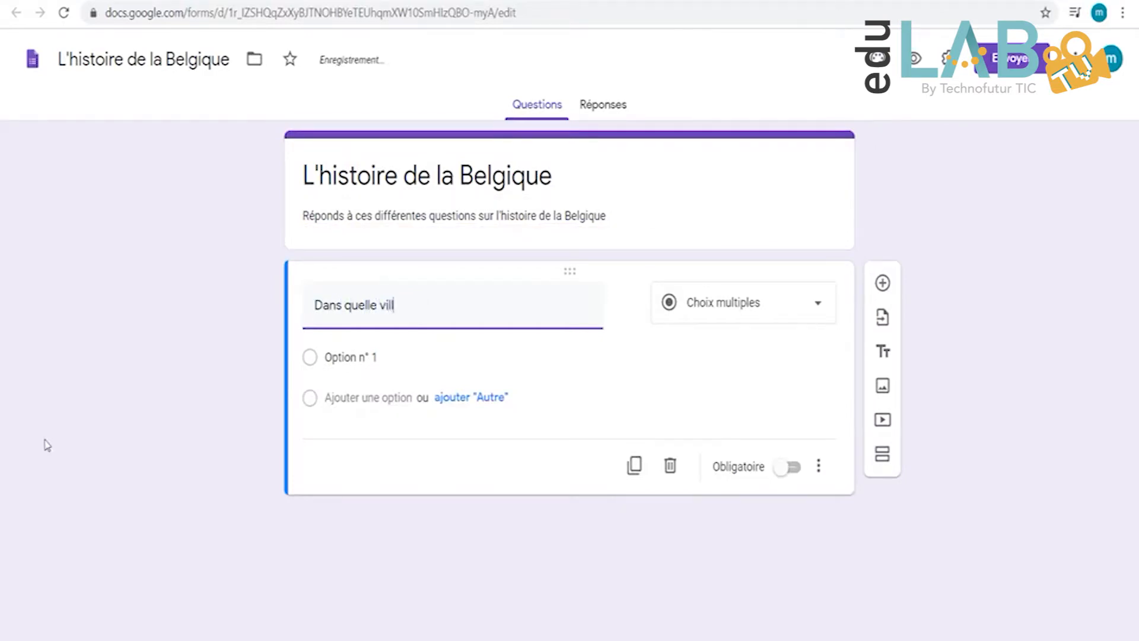
text(e se sont déro)
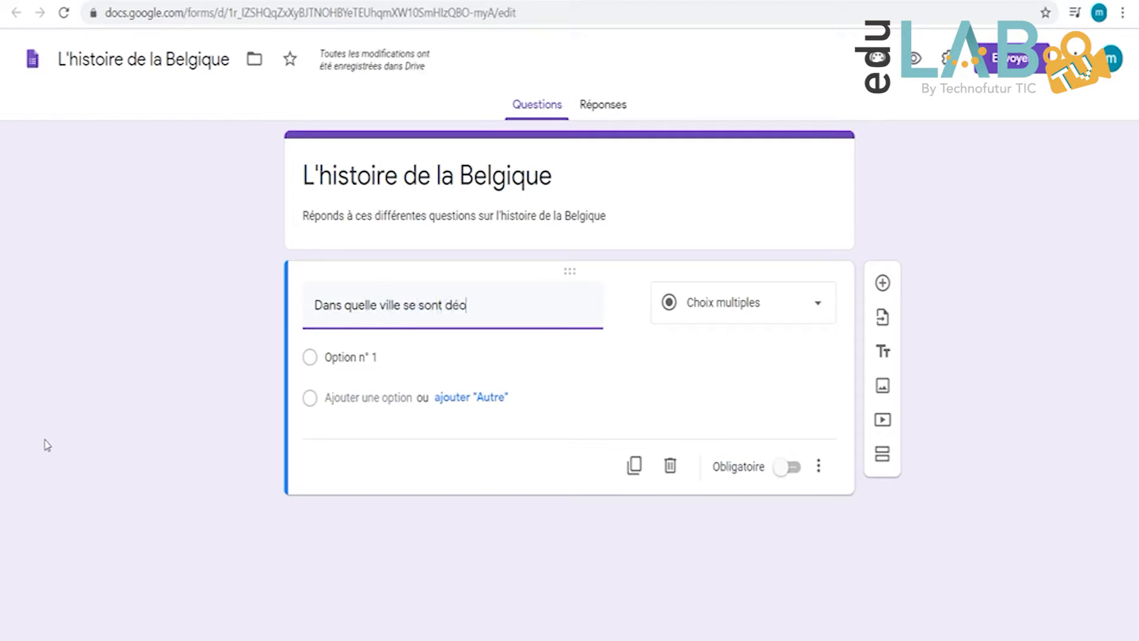
text(ul)
key(BackSpace)
text(lés )
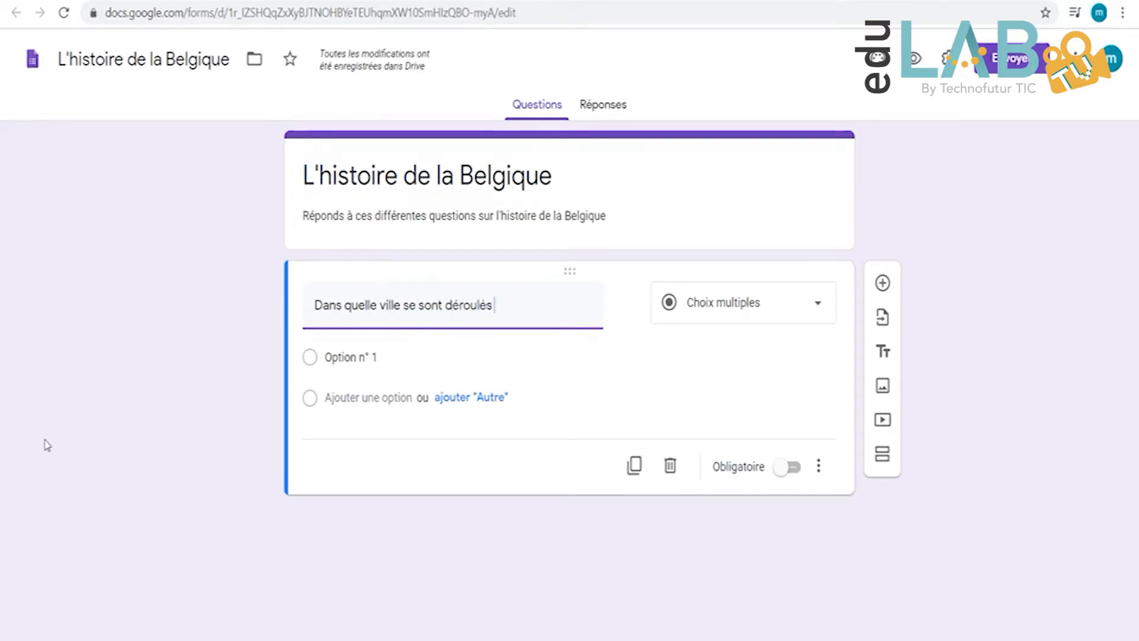
text(les jeux olympiuq)
key(BackSpace)
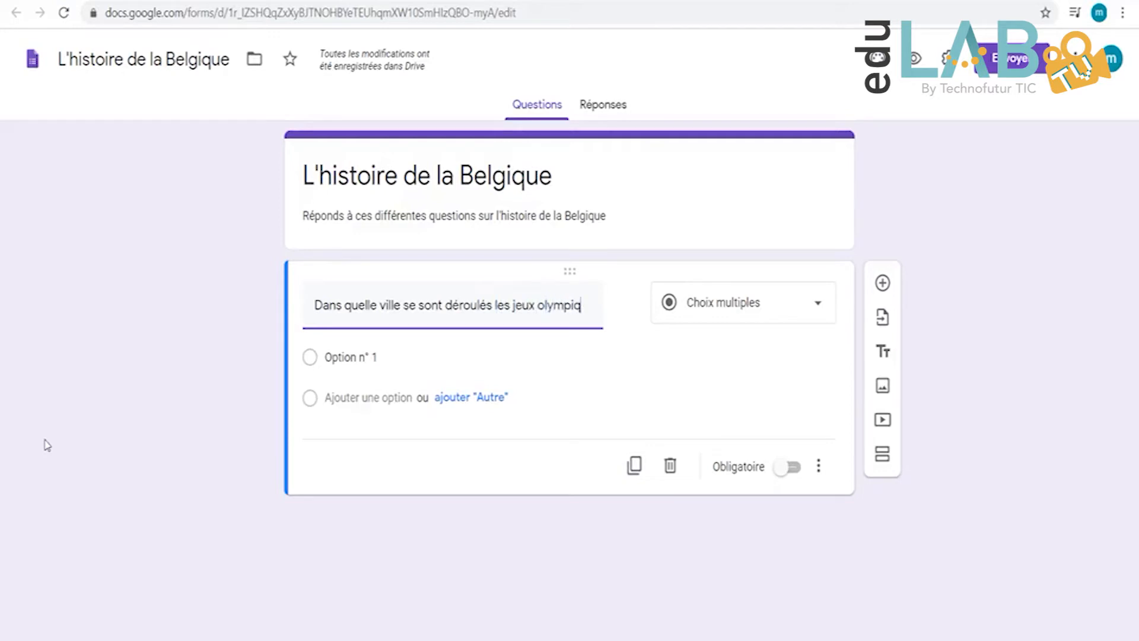
text(ues de 1920 ?)
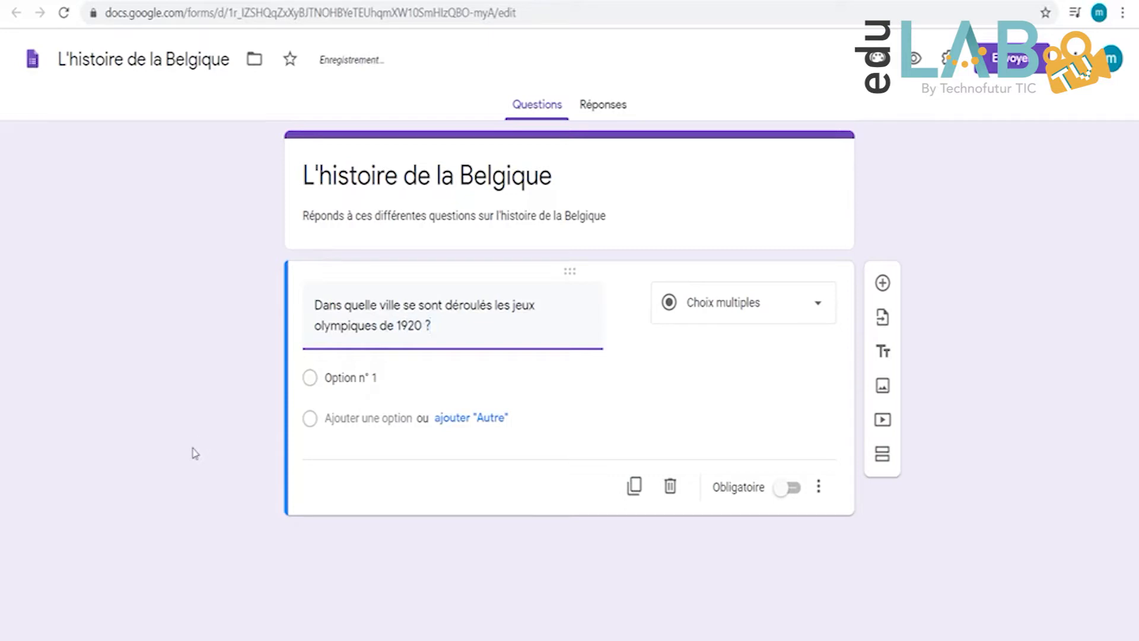
Step: Enter Bruxelles, Gand, Mons and Braine l'Alleud as the four answer options of the Olympic Games question
click(352, 380)
text(Bruxelles)
click(361, 419)
text(Gand)
click(363, 459)
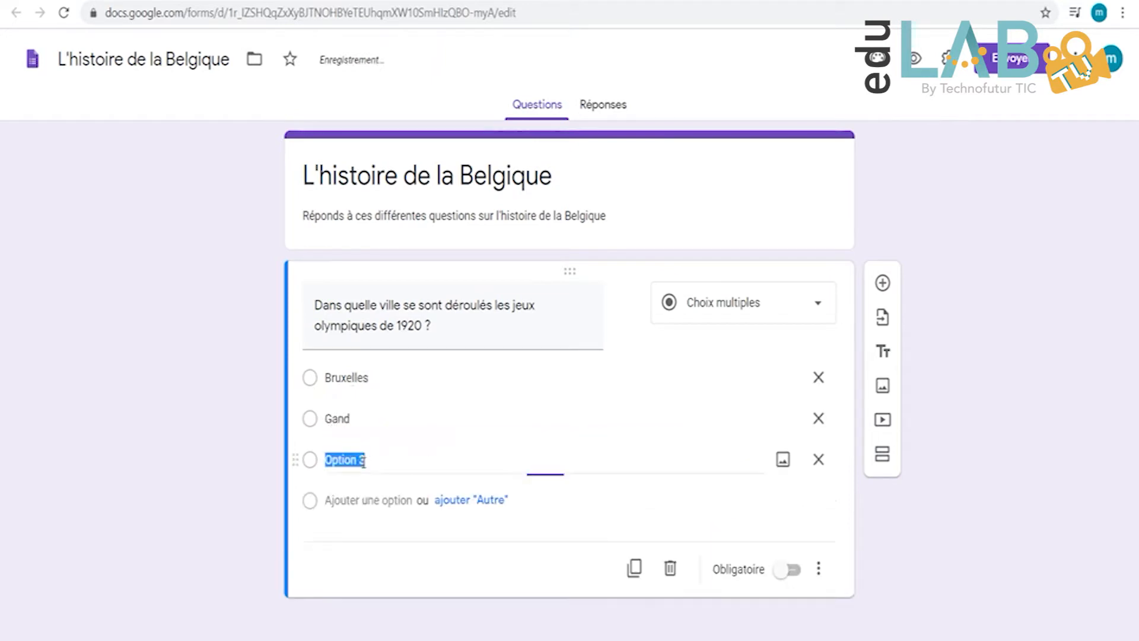
text(Mons)
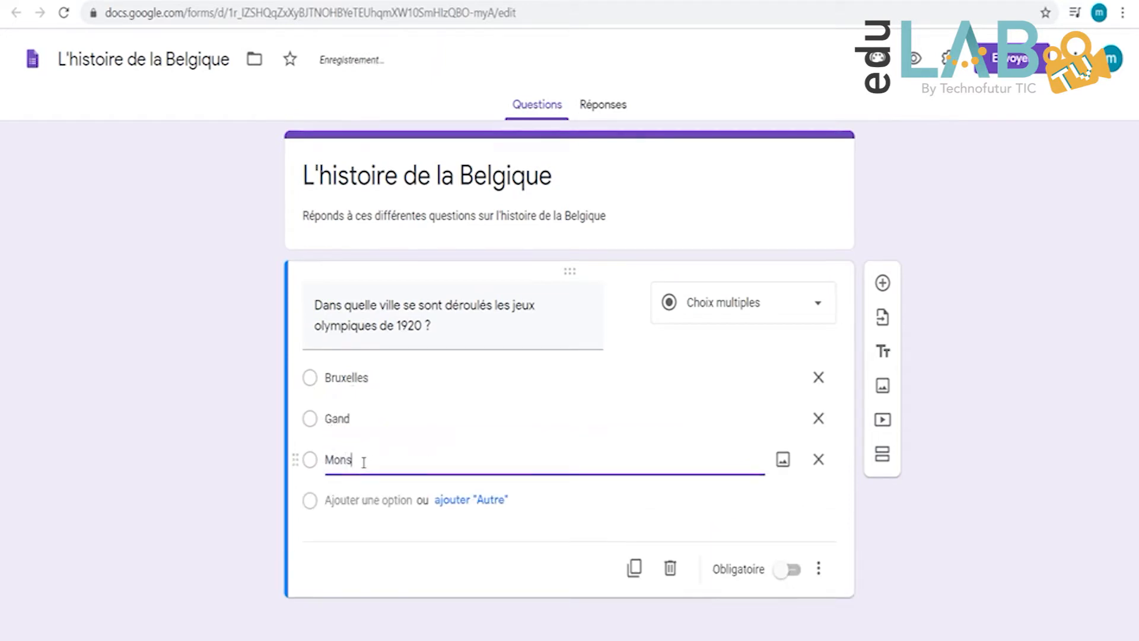
click(368, 501)
text(Braine l'Alleud)
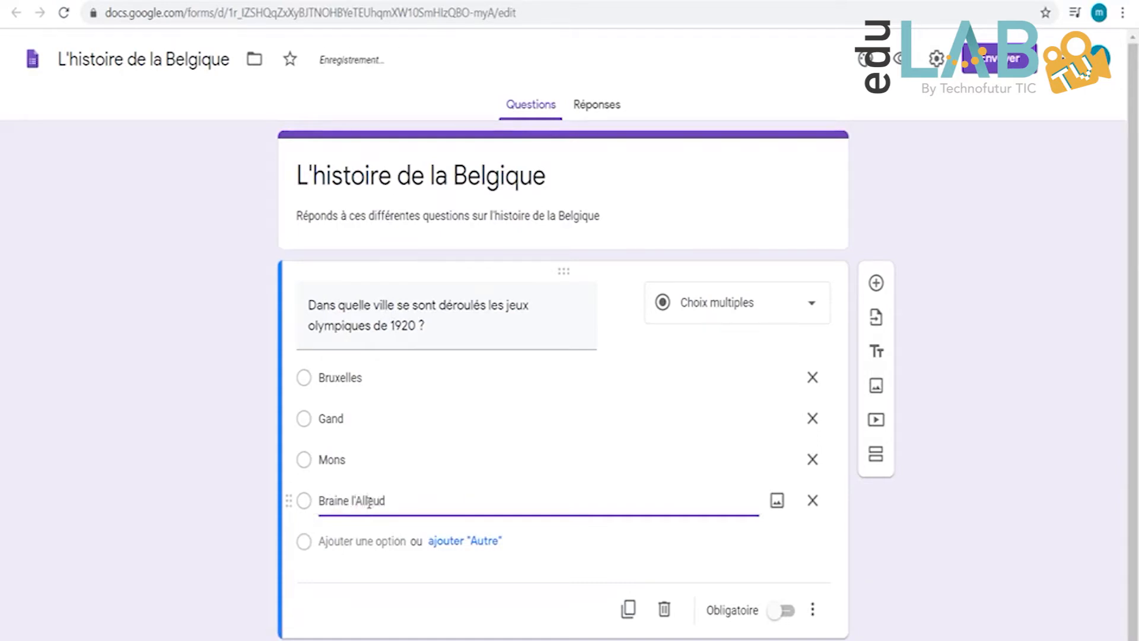
scroll(583, 620, down, 1)
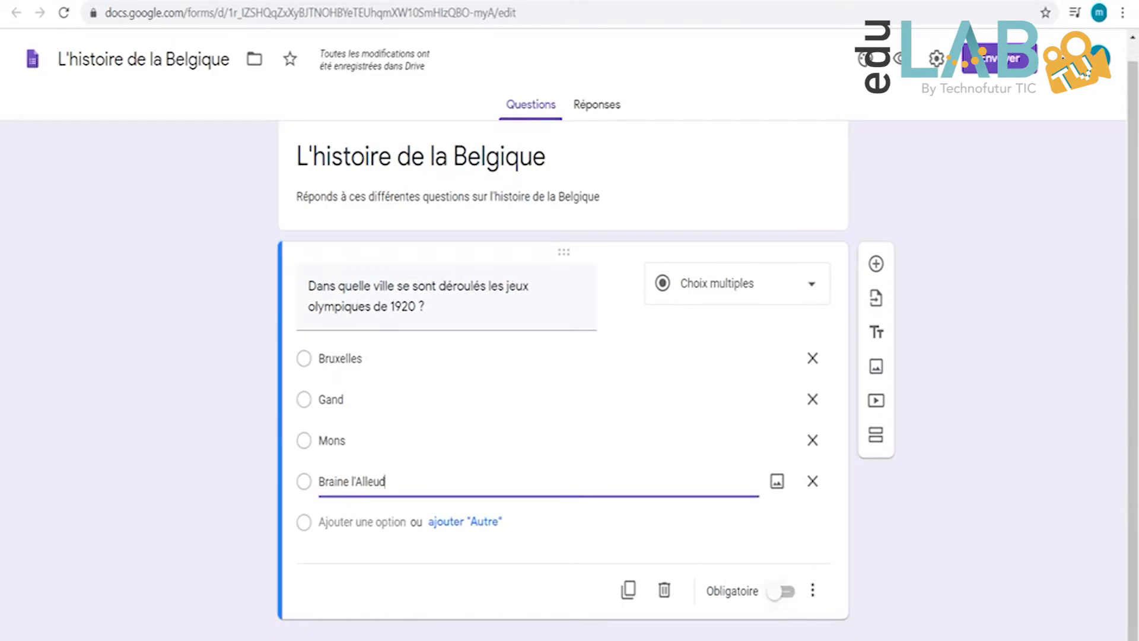
click(150, 541)
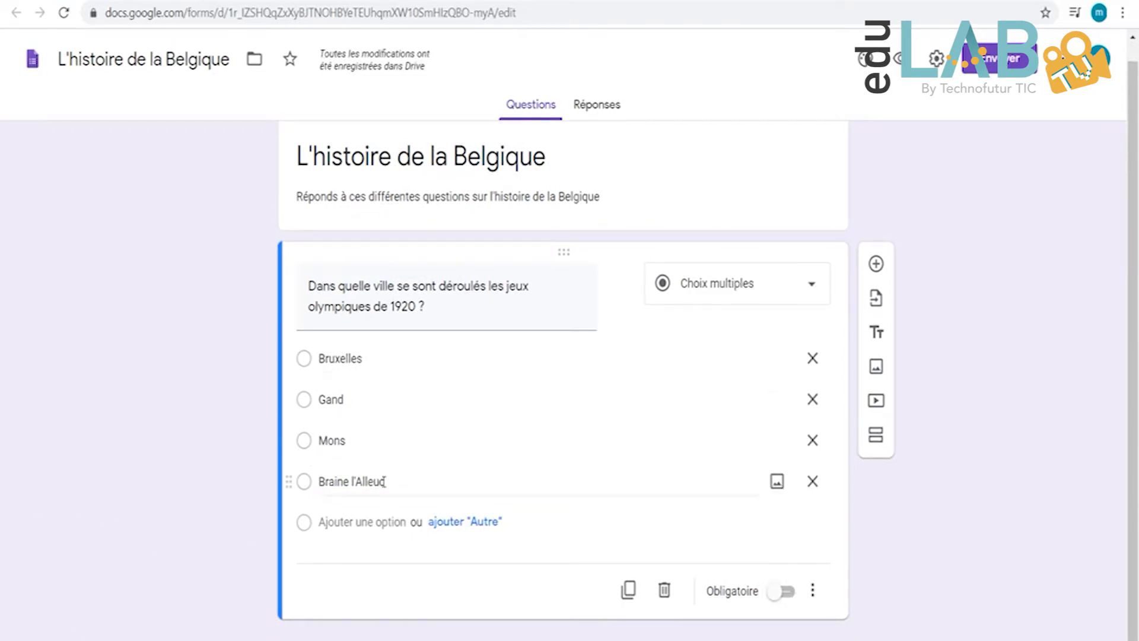
scroll(426, 475, up, 1)
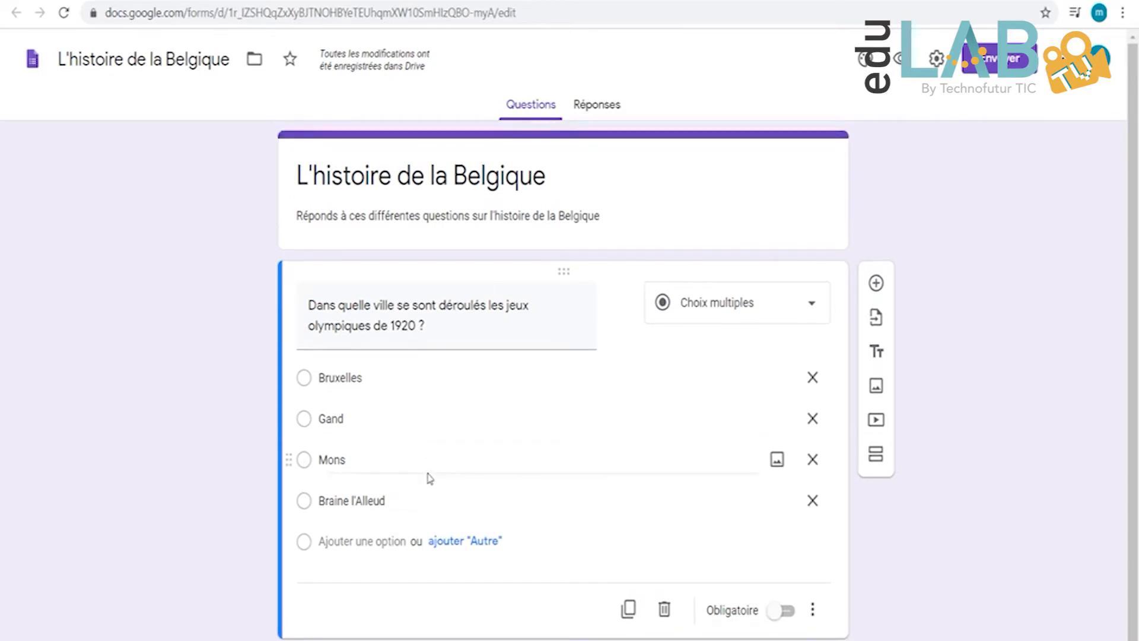
scroll(431, 478, down, 1)
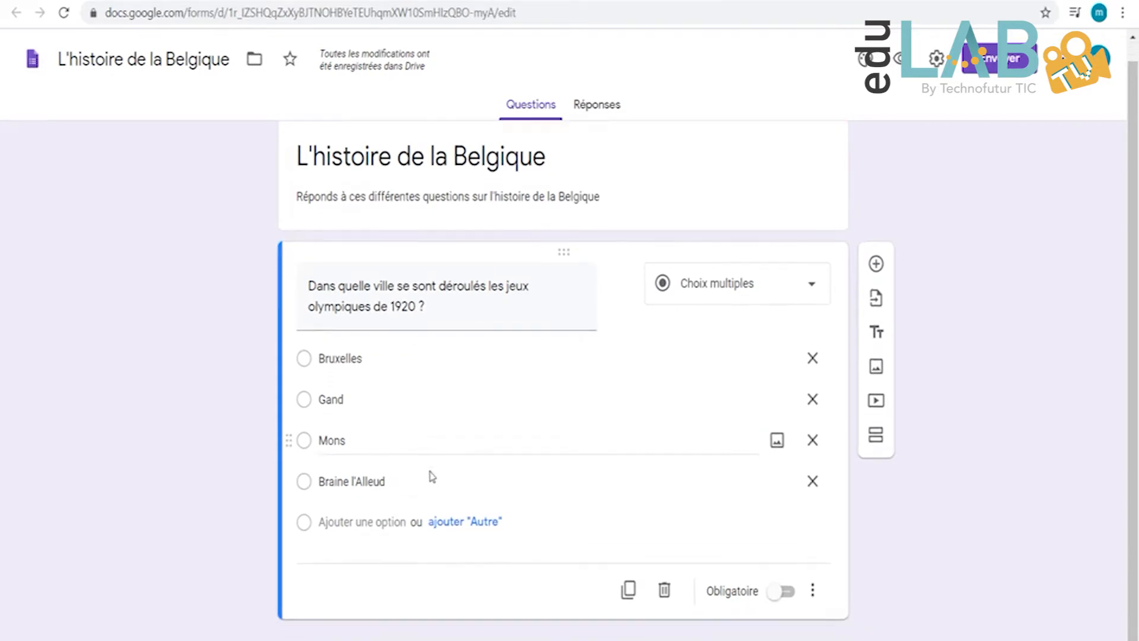
click(813, 590)
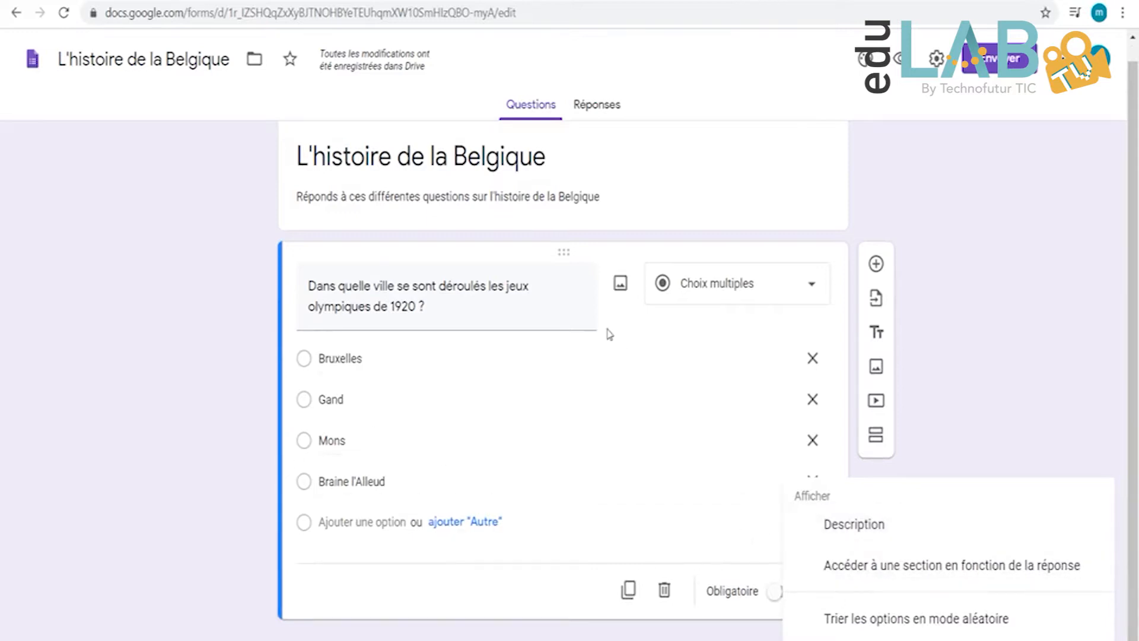
click(445, 363)
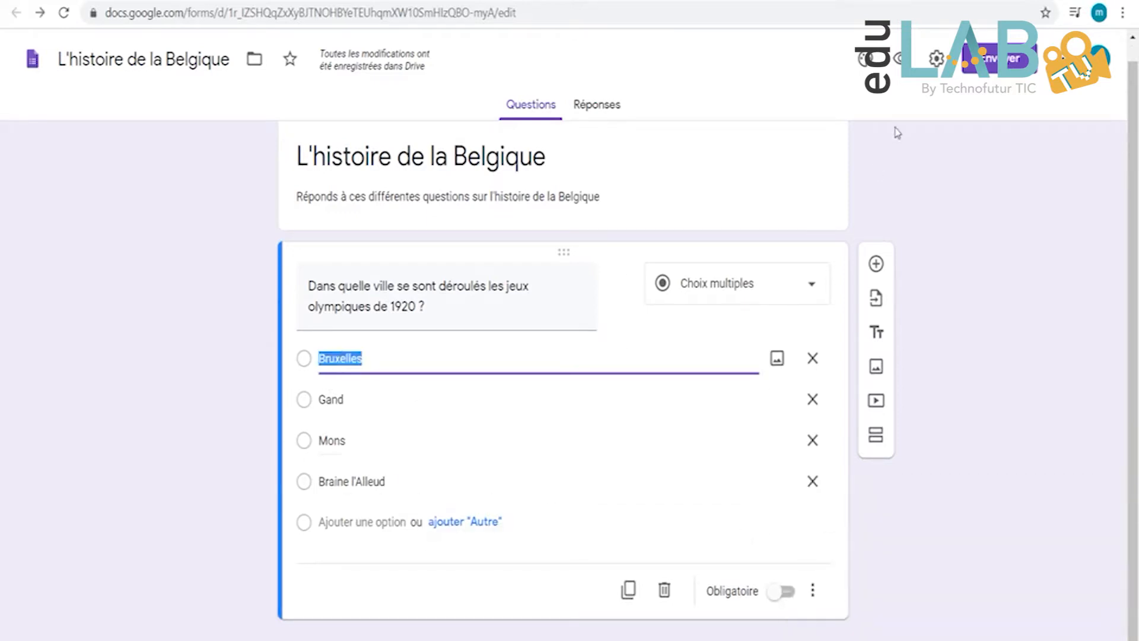
Step: Convert the form into a quiz in its settings and save, keeping immediate grade release and all respondent viewing options
click(936, 60)
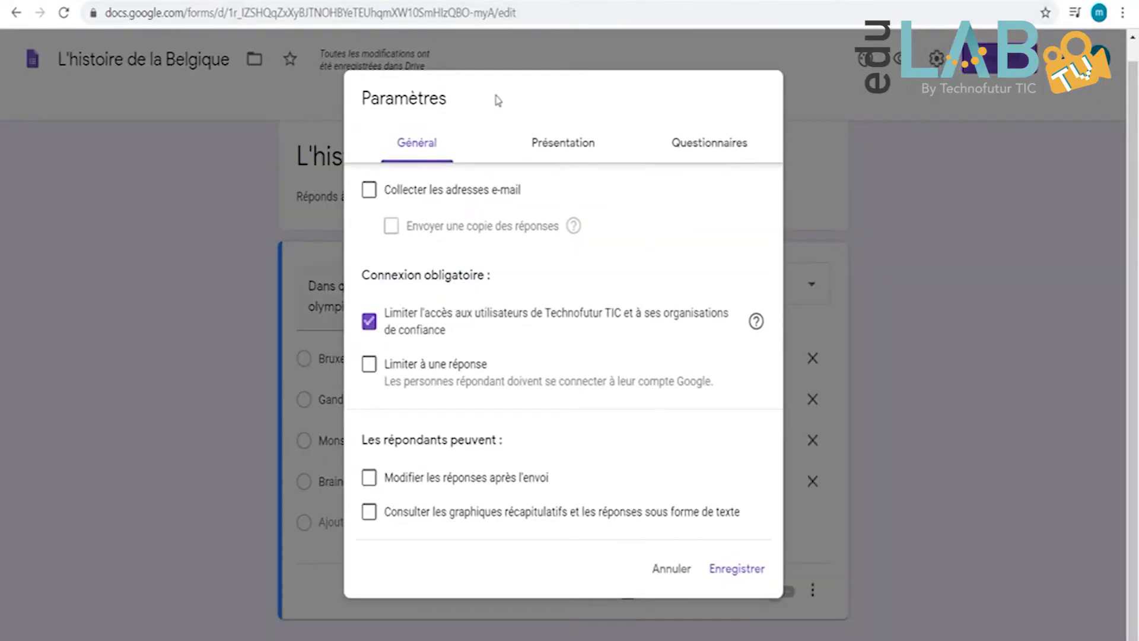
click(731, 156)
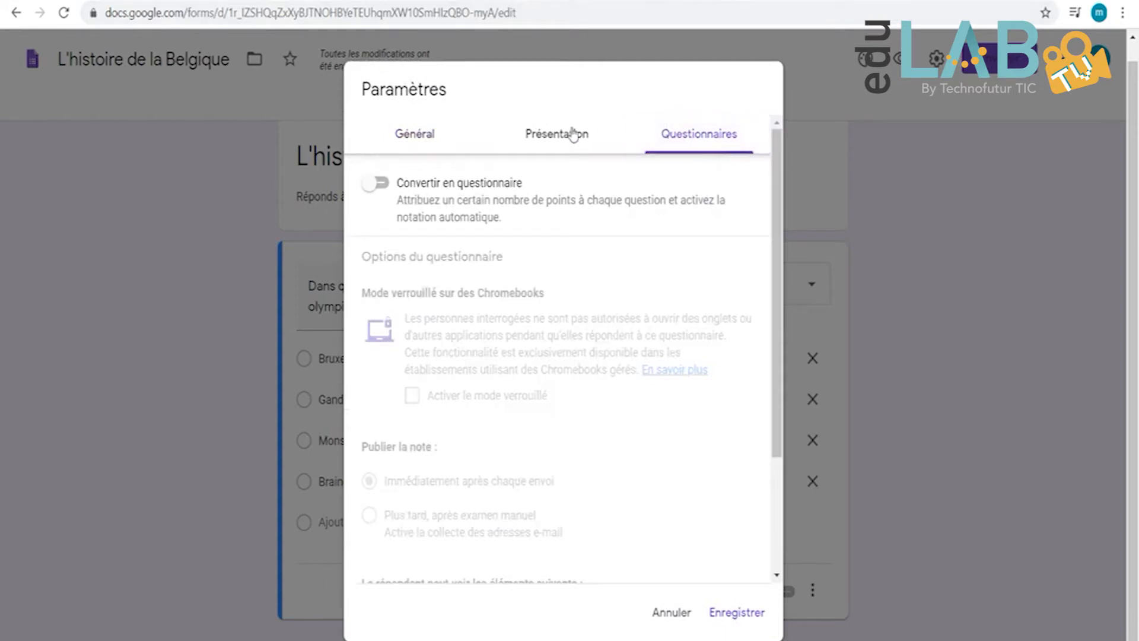
click(379, 185)
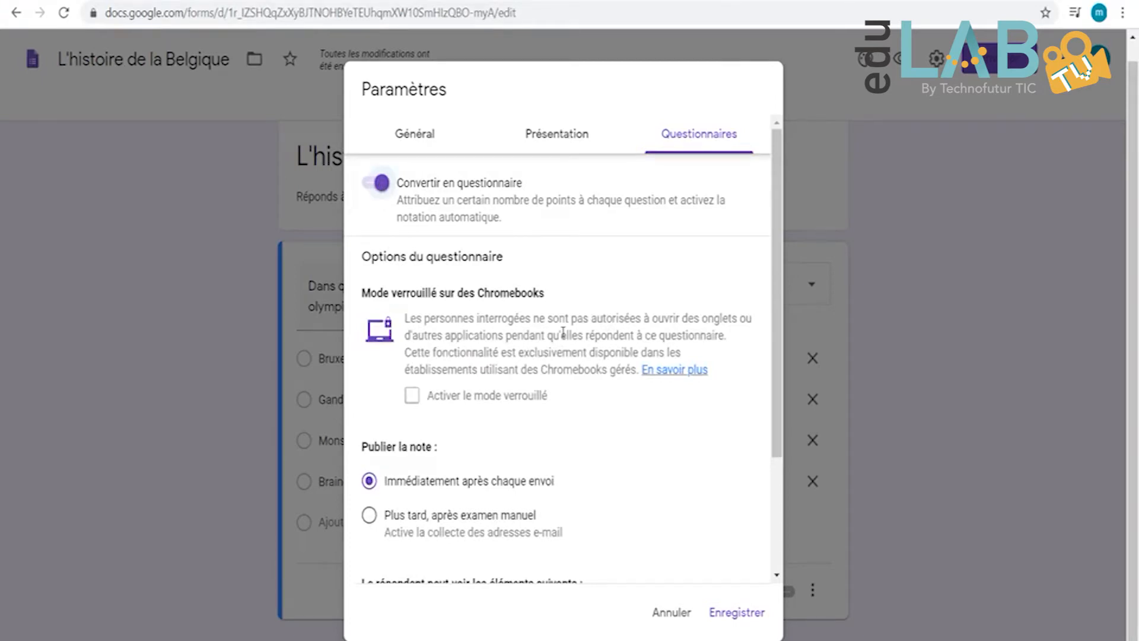
scroll(564, 332, down, 3)
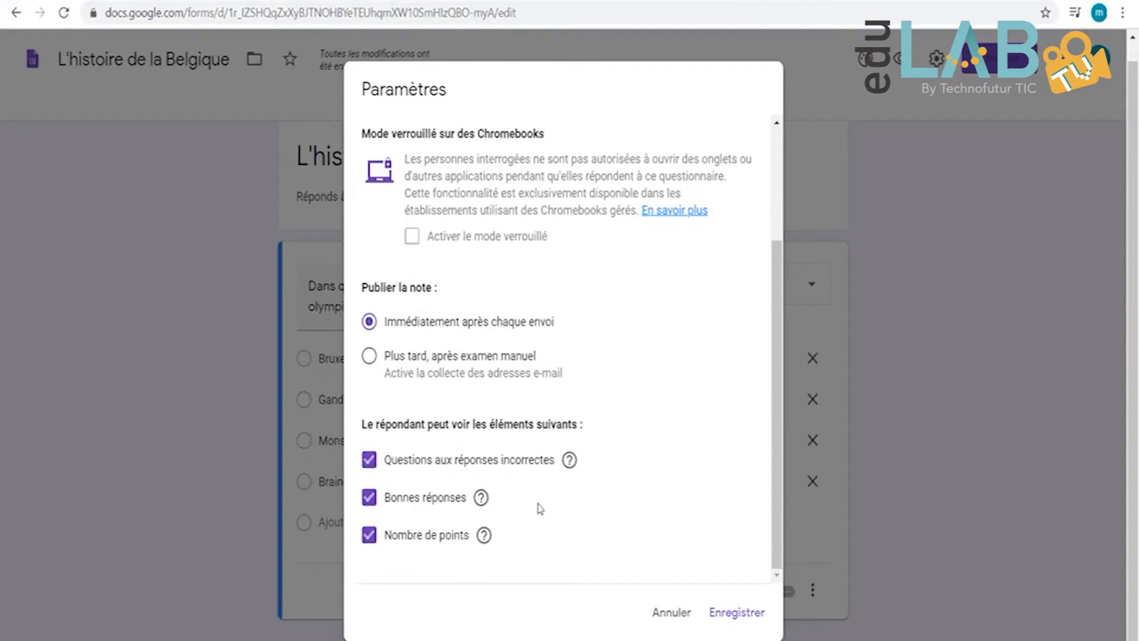
click(737, 621)
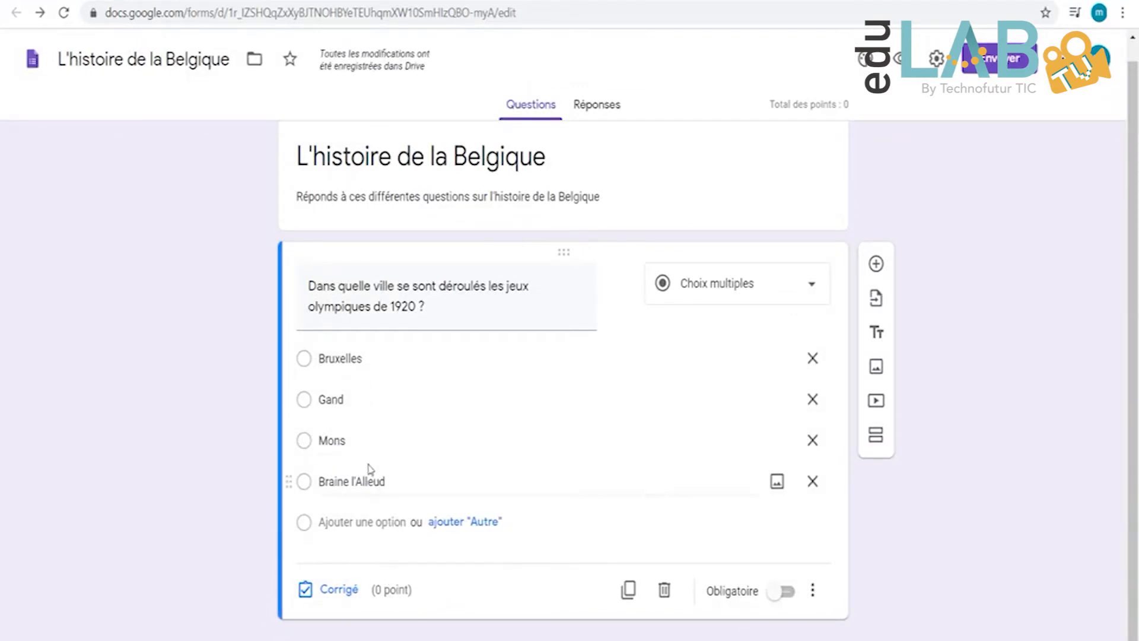
Step: Add Anvers as the fifth option of the Olympic Games question and mark it as the correct answer, worth 2 points
click(367, 521)
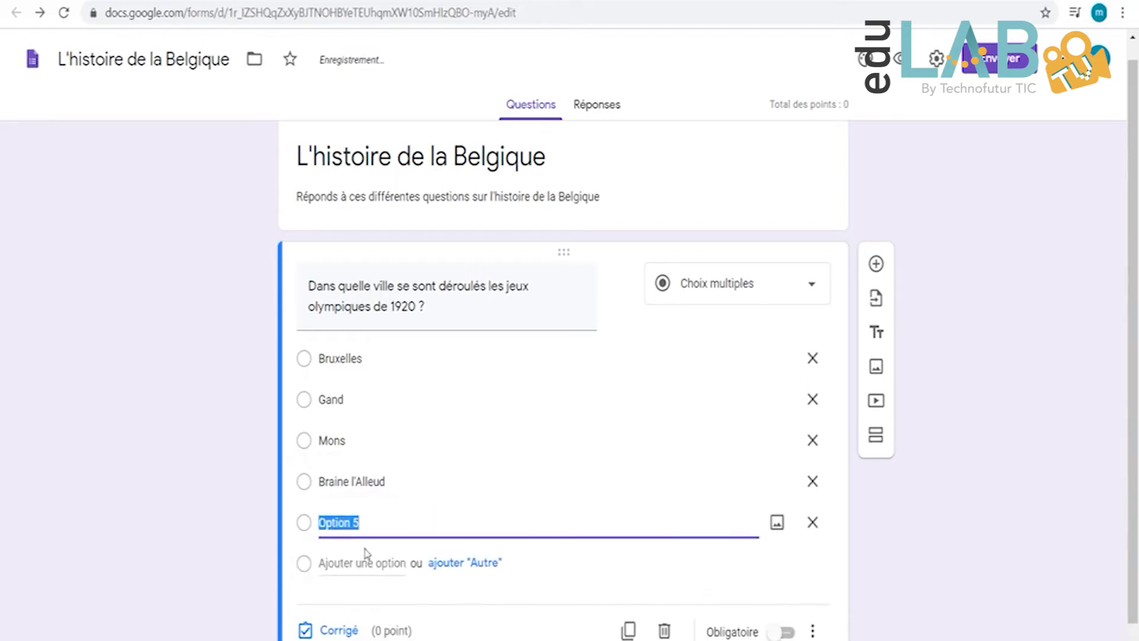
text(Anvers)
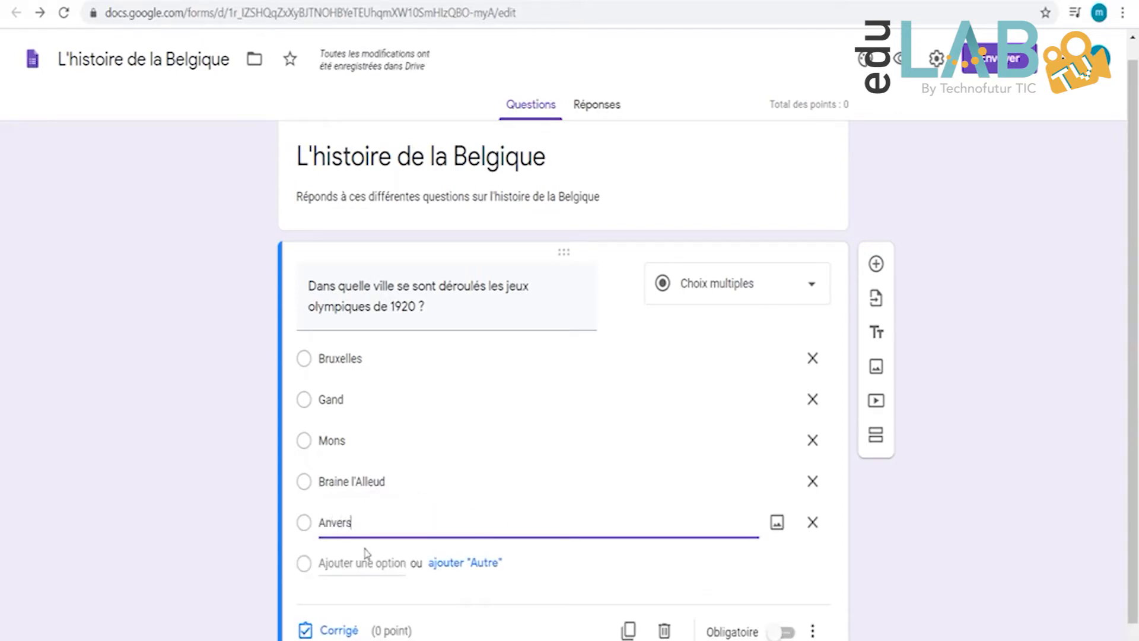
click(349, 632)
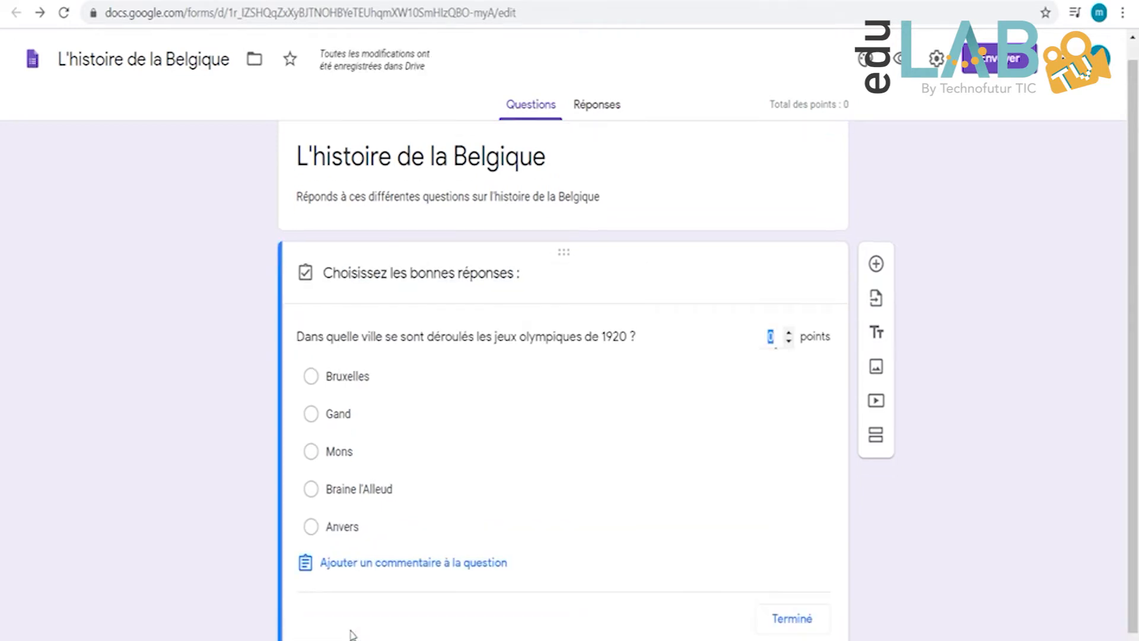
click(364, 530)
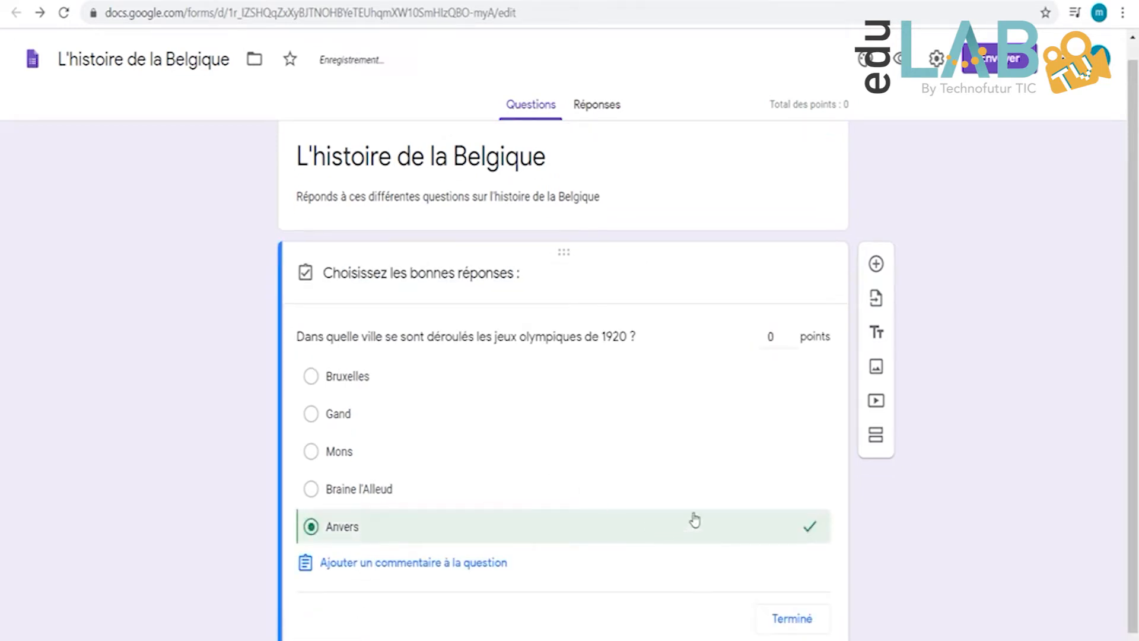
click(789, 333)
click(789, 333)
scroll(166, 439, down, 1)
click(792, 619)
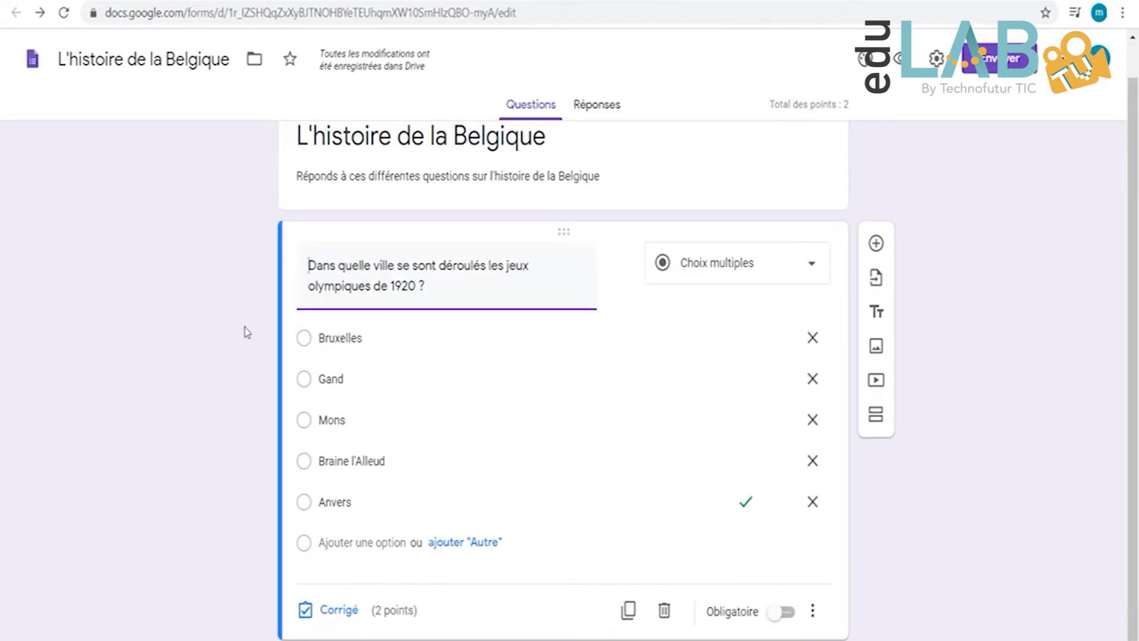
Step: Add a second question of the checkbox type (Cases à cocher) with the text "Quelles villes sont situées en Flandres ?"
click(876, 244)
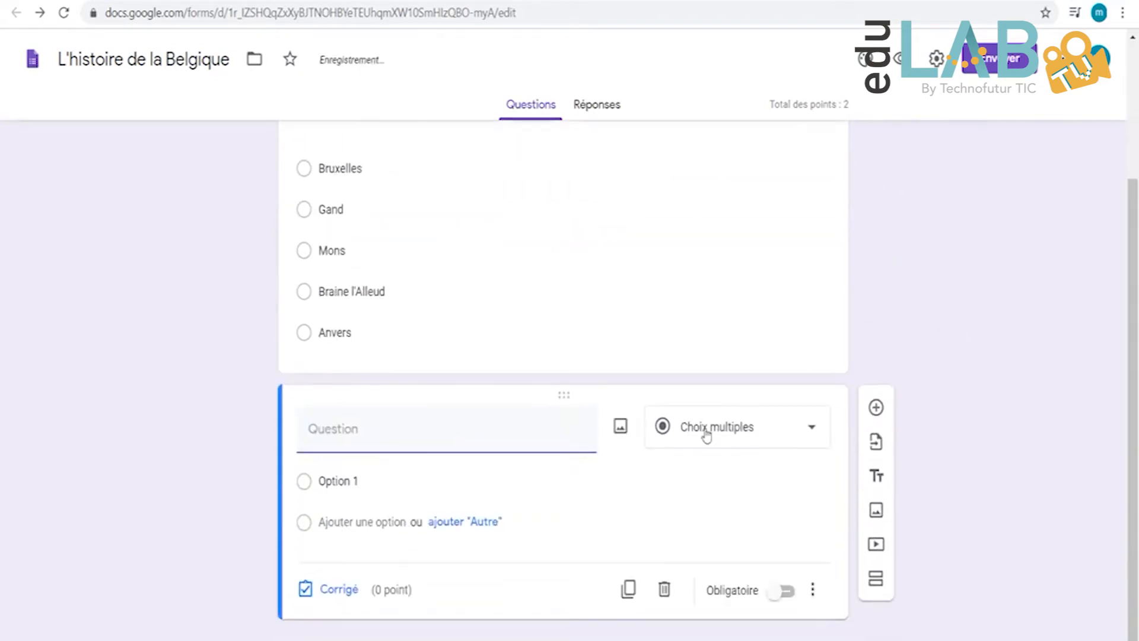
click(741, 429)
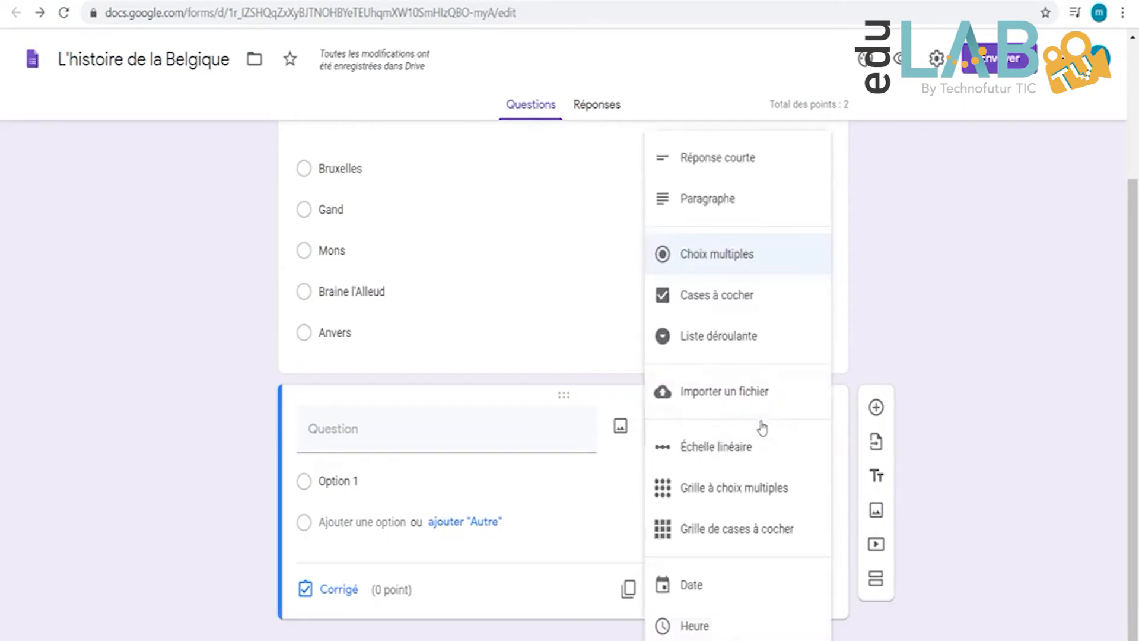
click(765, 296)
click(417, 427)
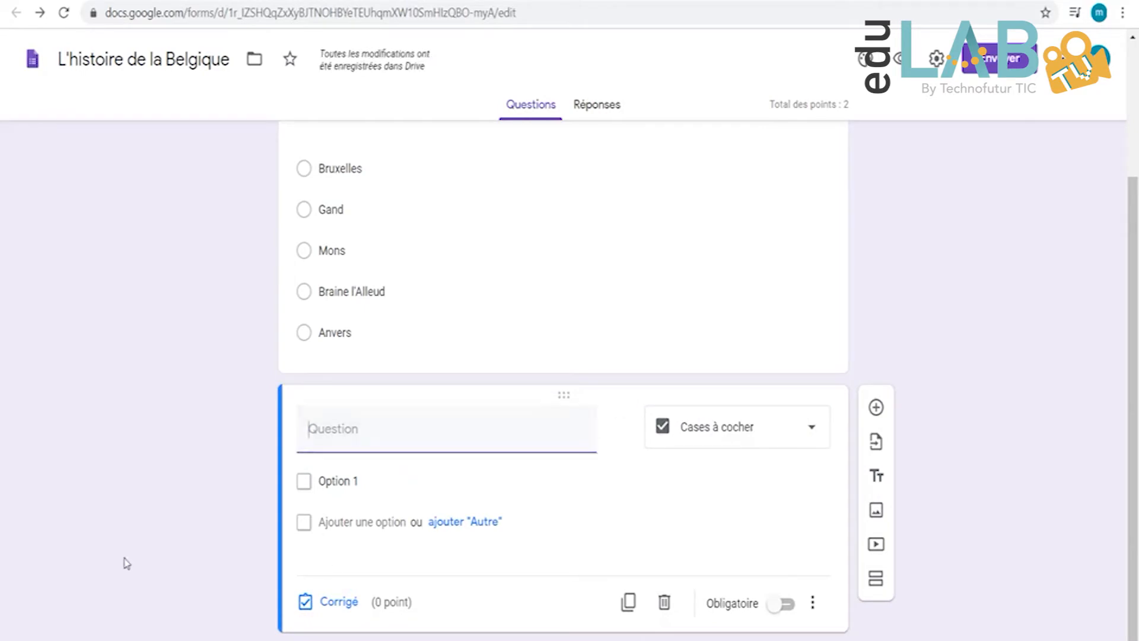
text(Quelles villes sont situées en Flandres ?)
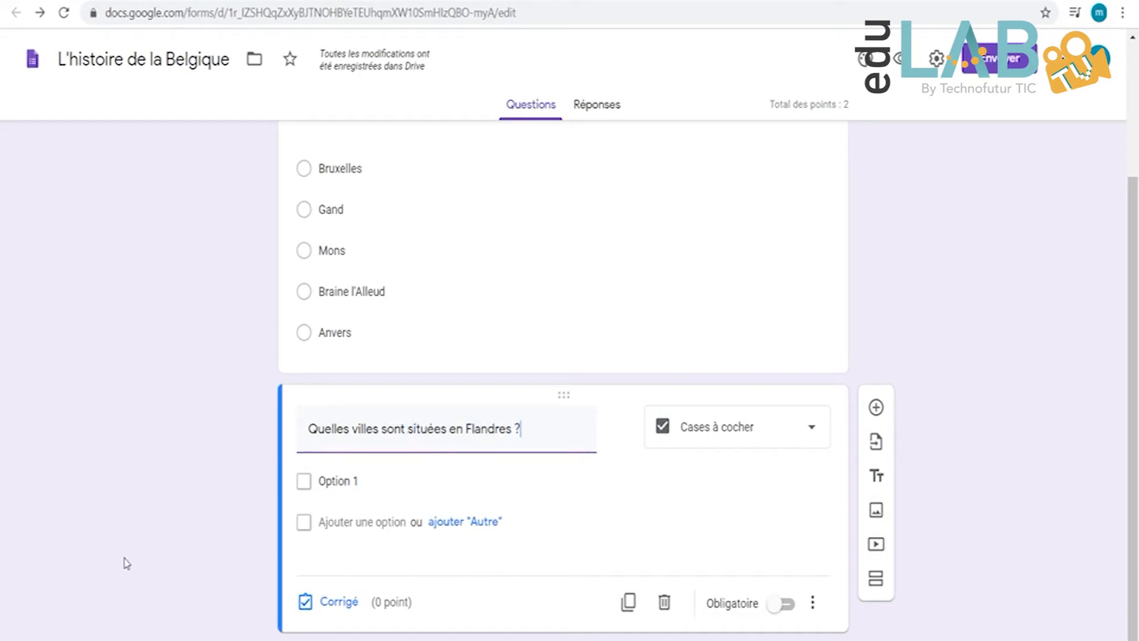
Step: Enter Anvers, Gand, Namur and Mouscron as the answer options of the Flanders question
click(356, 488)
text(Anvers)
click(361, 523)
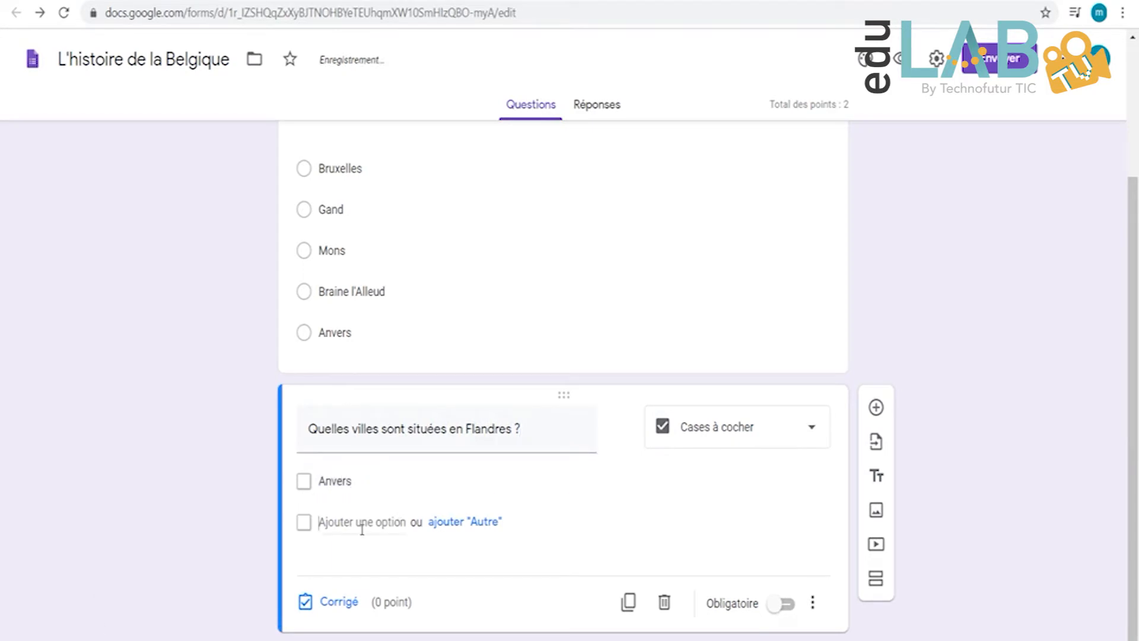
text(Gand)
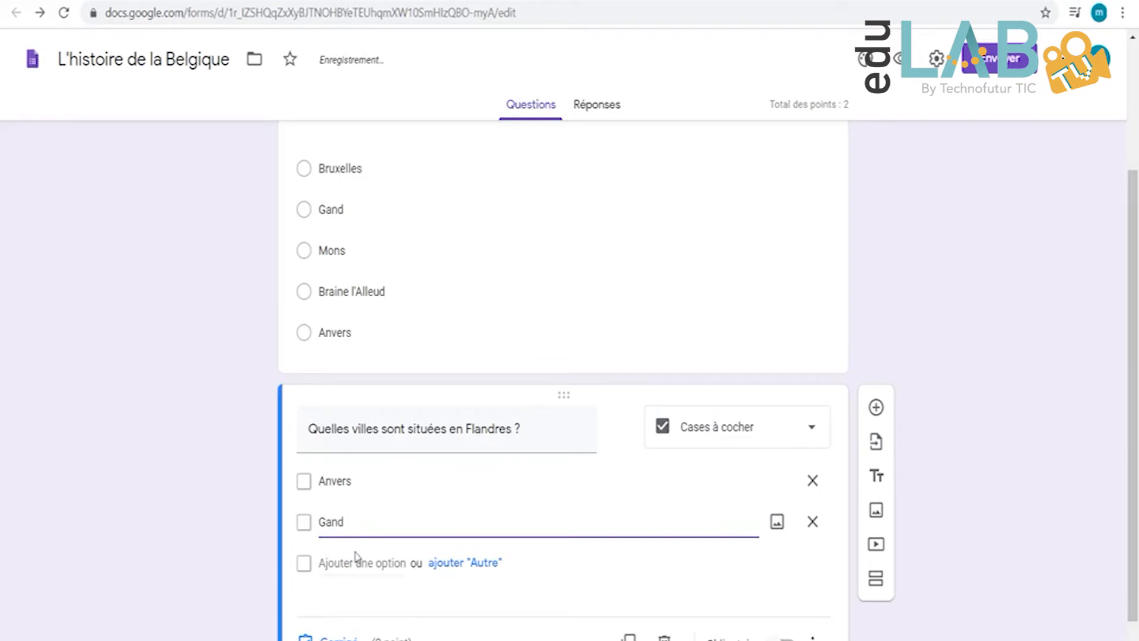
click(360, 561)
text(Namur)
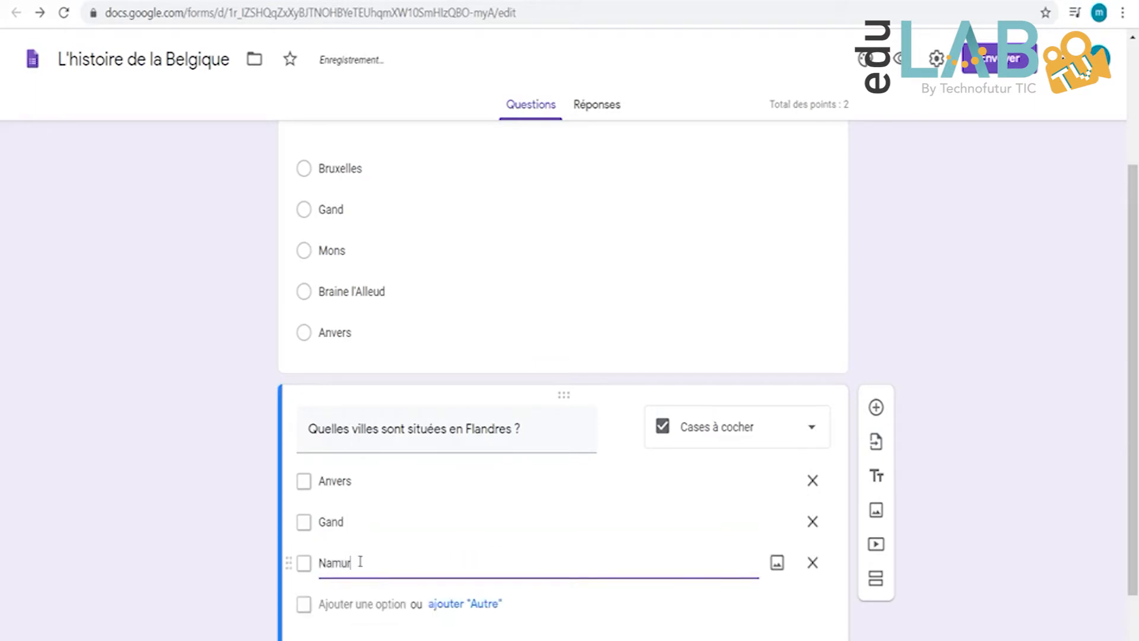
click(356, 605)
text(Mousd)
text(ron)
Step: Set the Flanders question's answer key to Anvers and Gand, worth 1 point
scroll(448, 501, down, 2)
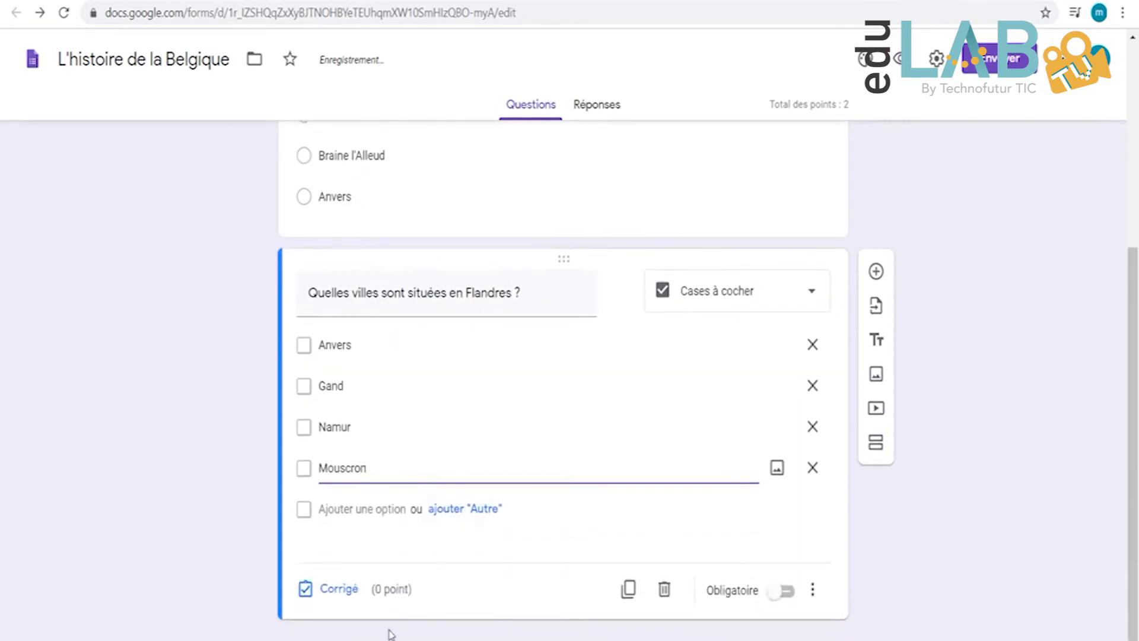
click(350, 591)
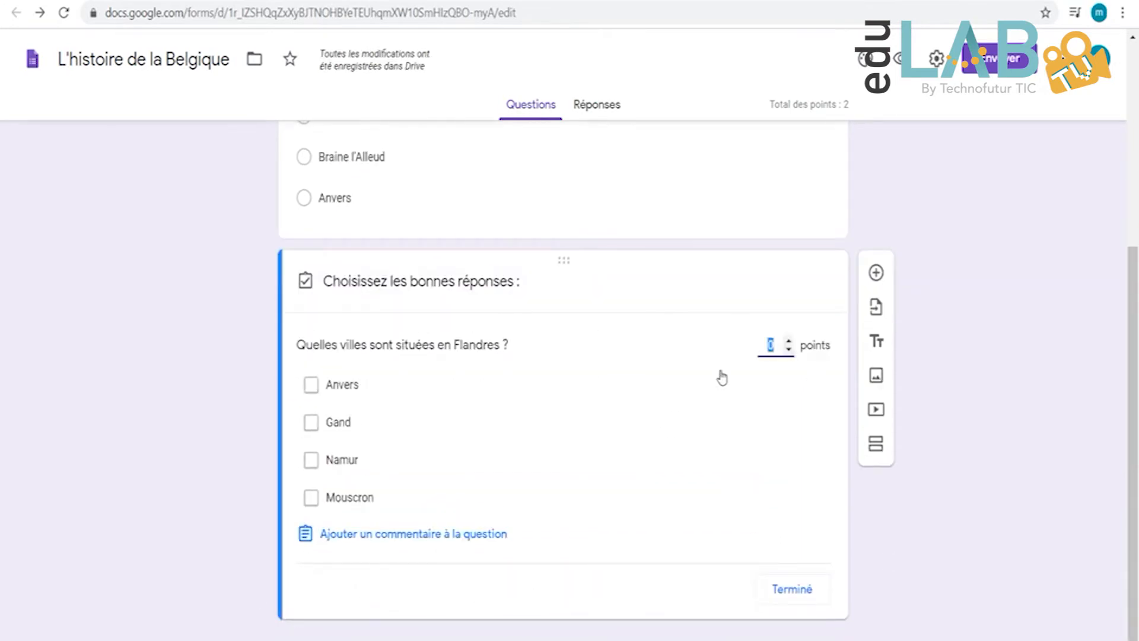
click(789, 341)
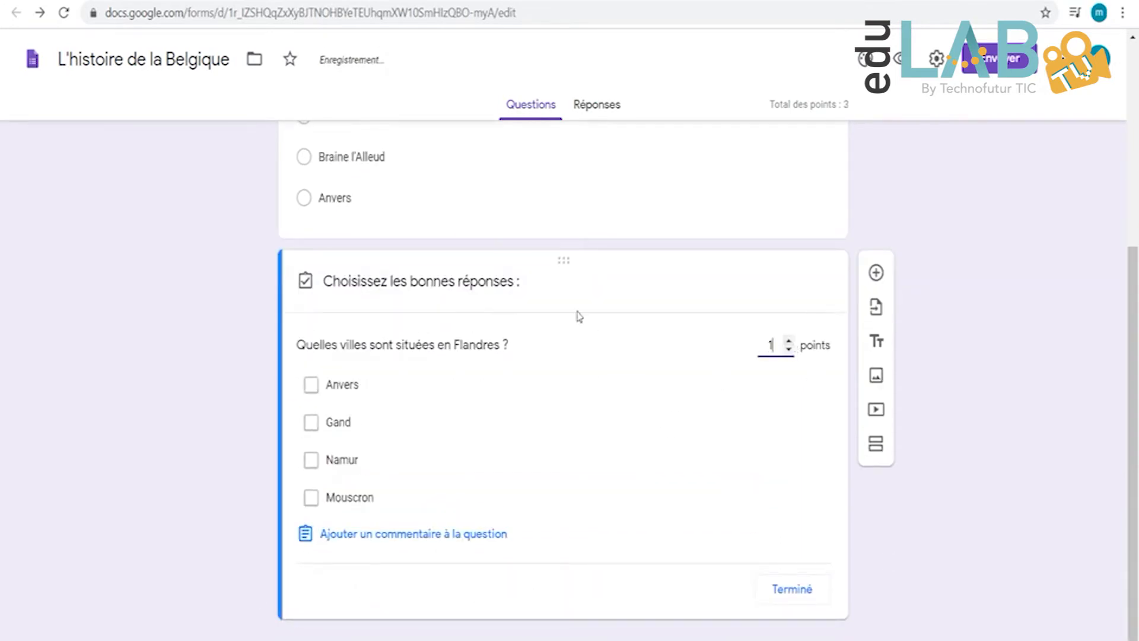
click(313, 390)
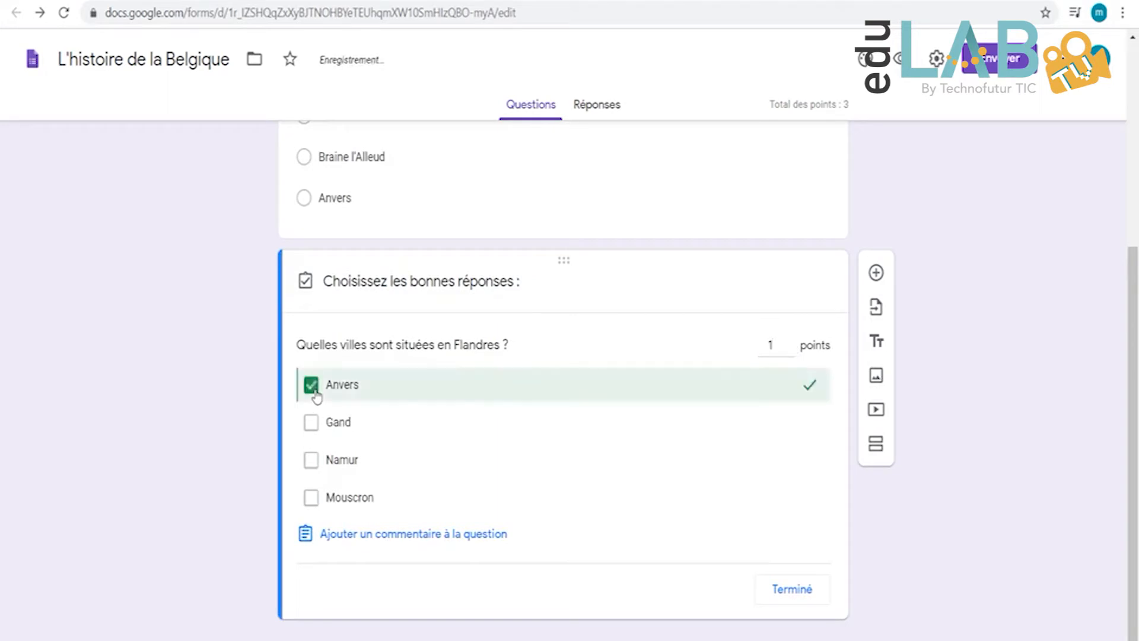
click(312, 425)
click(813, 588)
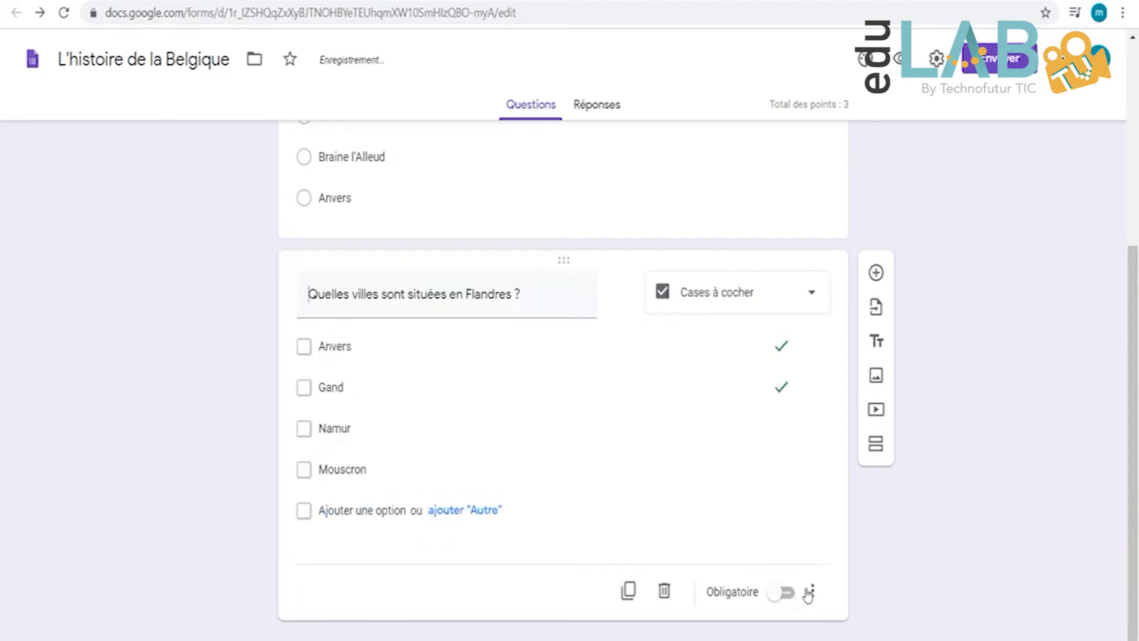
Step: Add a third question of the dropdown type (Liste déroulante) with the text "Quelle est la capitale de la Belgique ?"
click(877, 273)
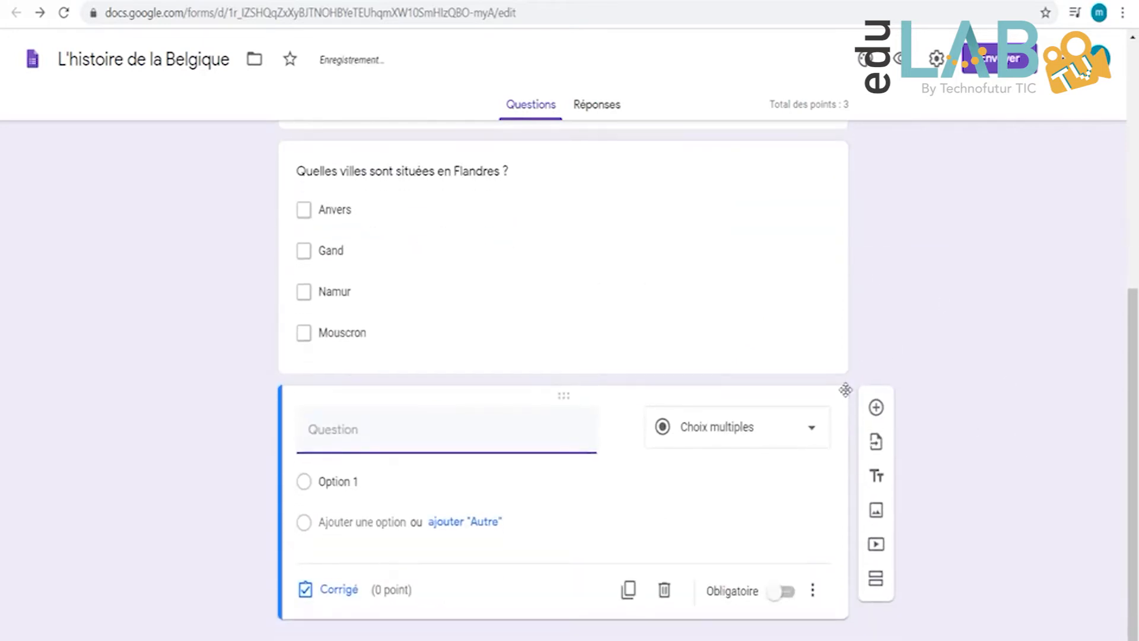
click(807, 432)
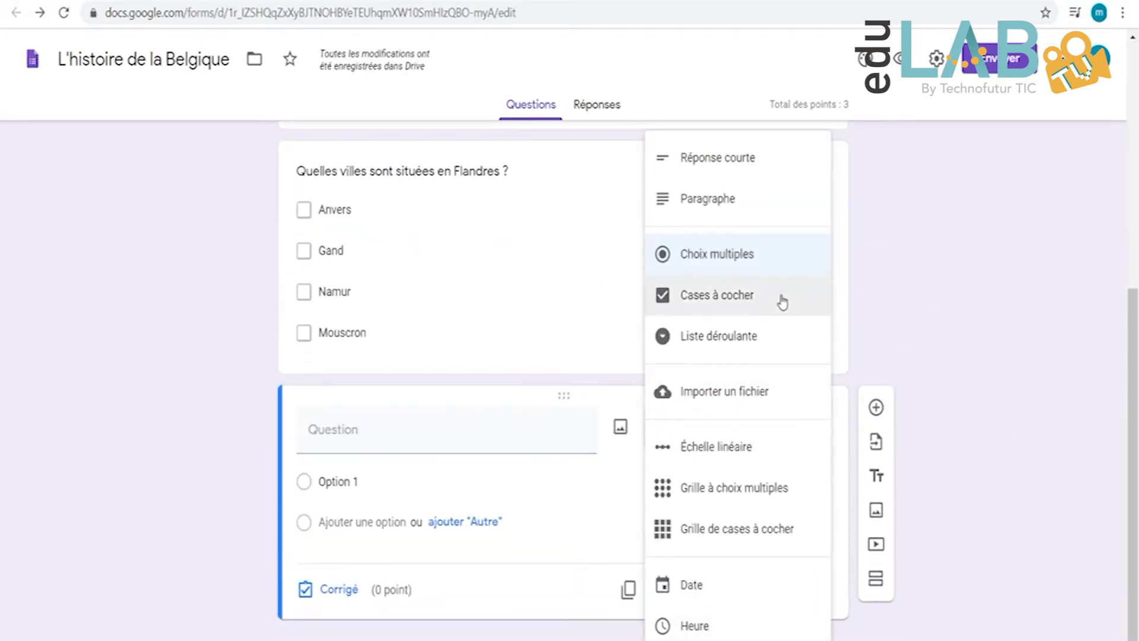
click(751, 351)
click(385, 434)
text(Quelle est)
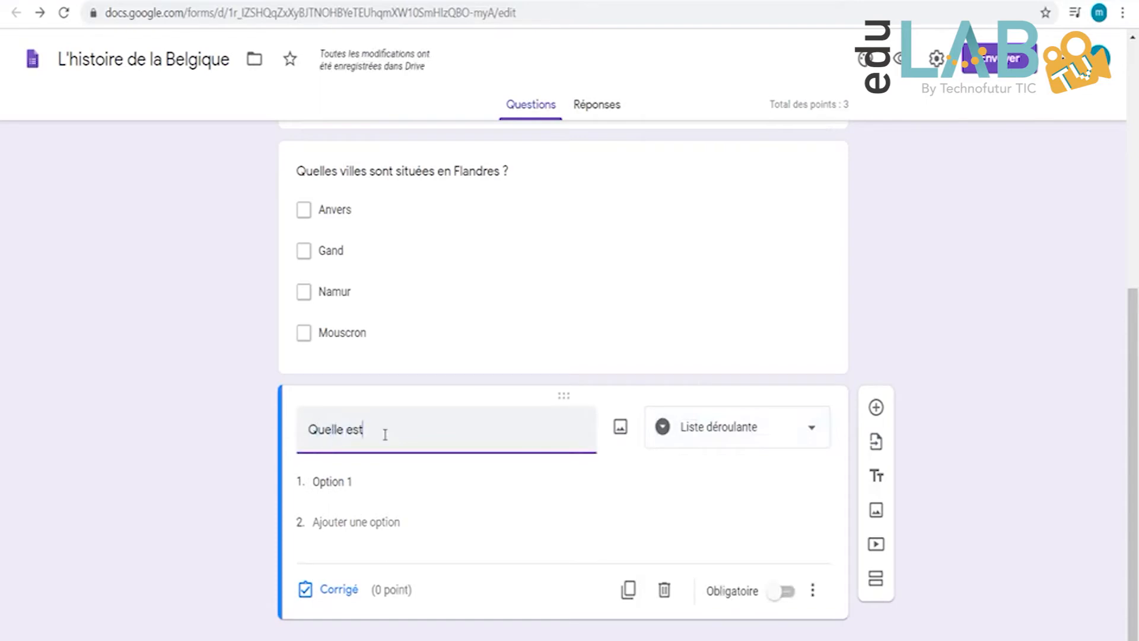
text( la capita)
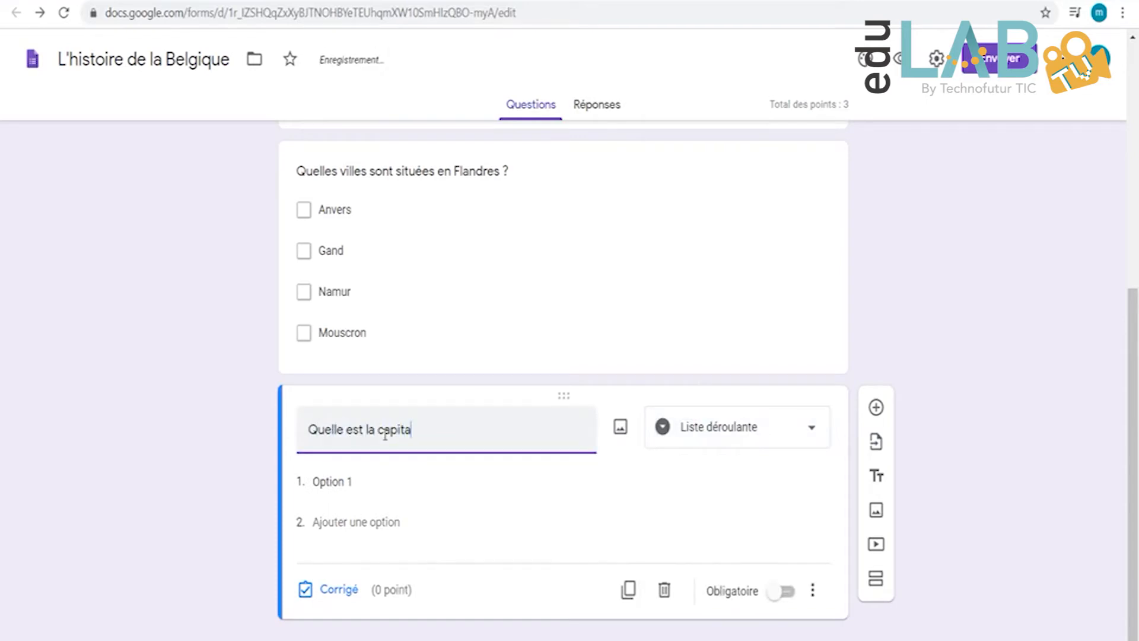
text(le de la Belgiq)
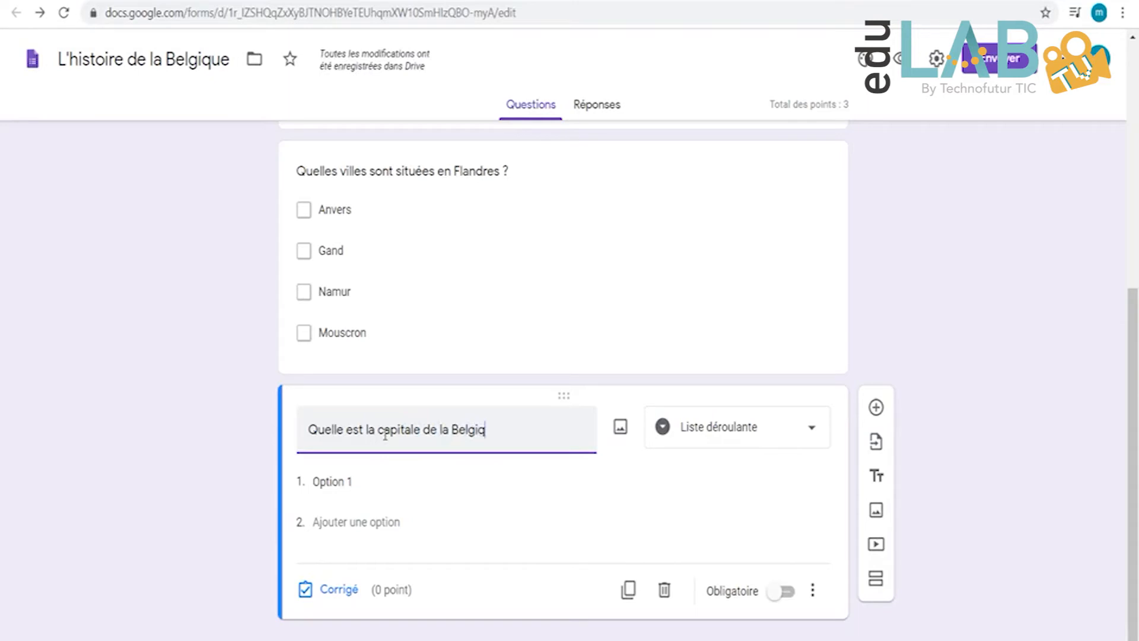
text(ue ?)
Step: Enter Anvers, Bruxelles, Gand and Namur as the options of the capital question's dropdown list
click(368, 481)
text(Anvers)
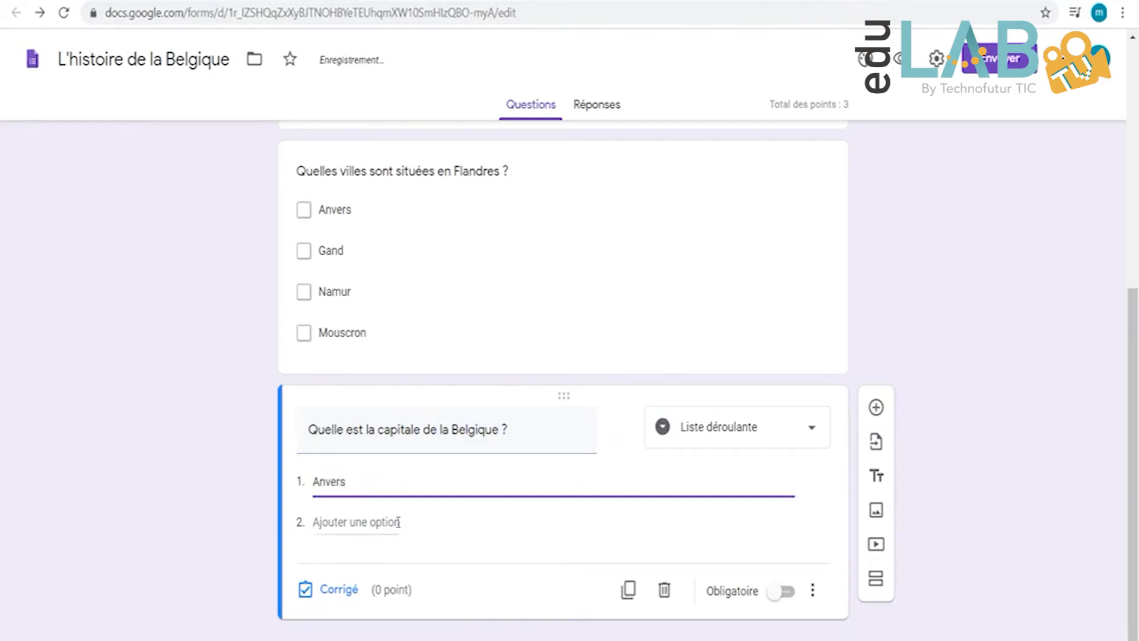
click(394, 521)
text(Bruxelles)
click(384, 563)
text(Ga)
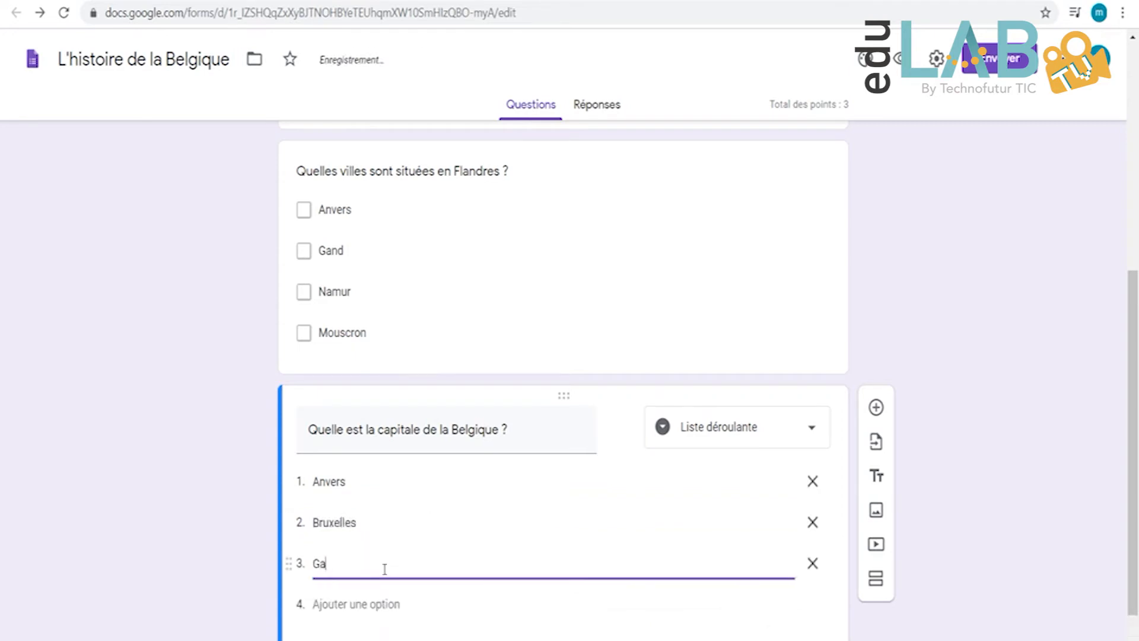
text(nd)
click(377, 598)
text(Namur)
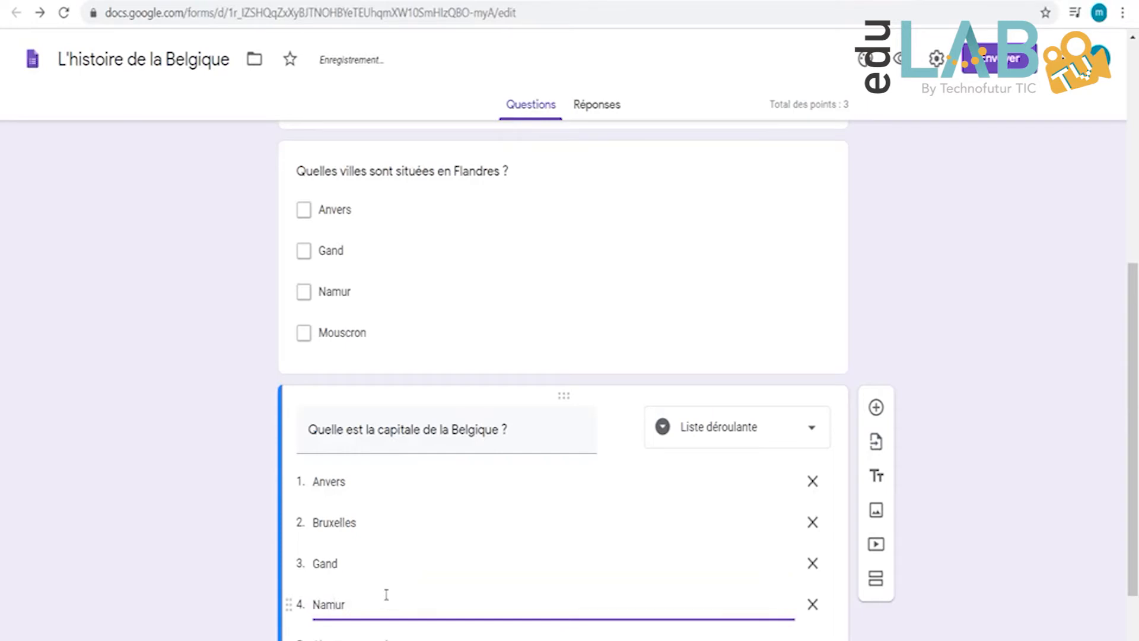
Step: Set the capital question's answer key to Bruxelles, worth 1 point
scroll(384, 593, down, 2)
click(340, 591)
click(788, 352)
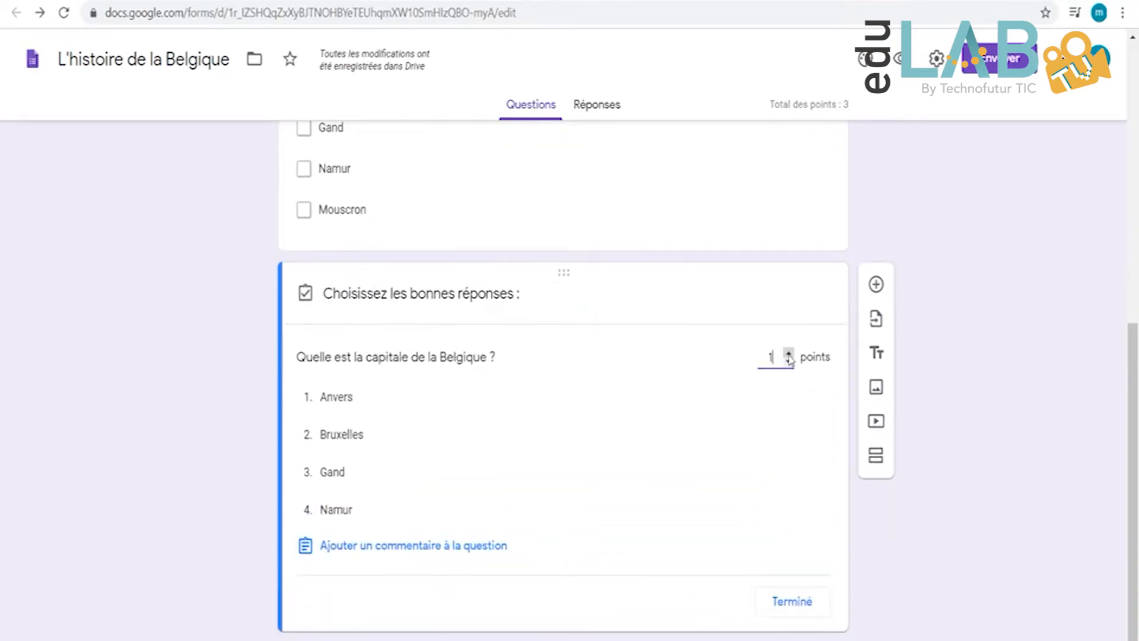
click(354, 434)
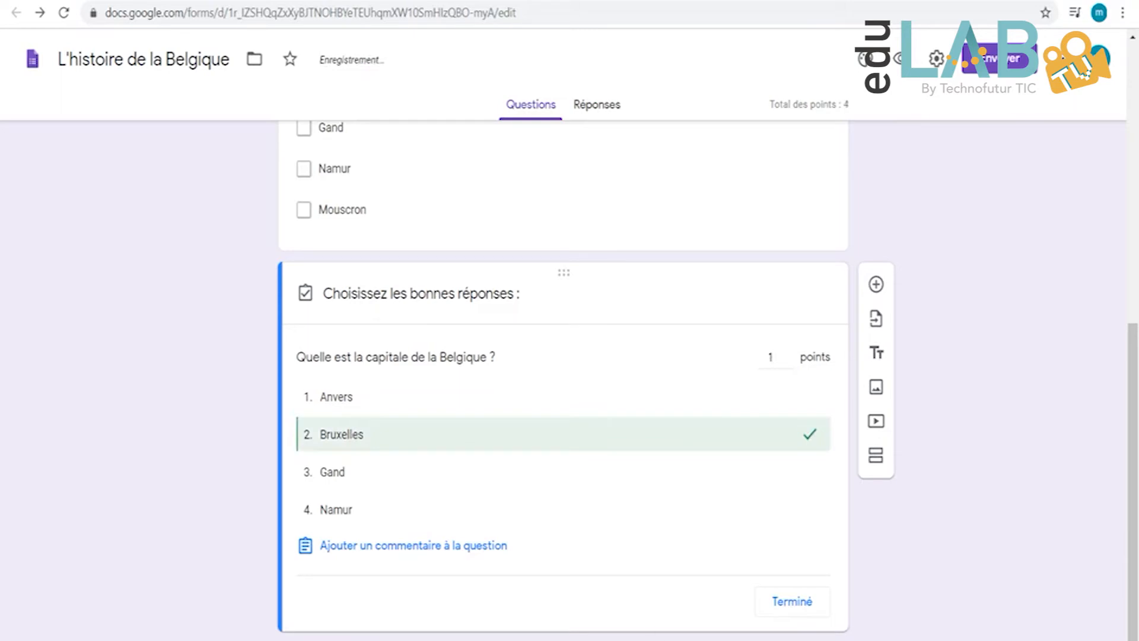
click(804, 603)
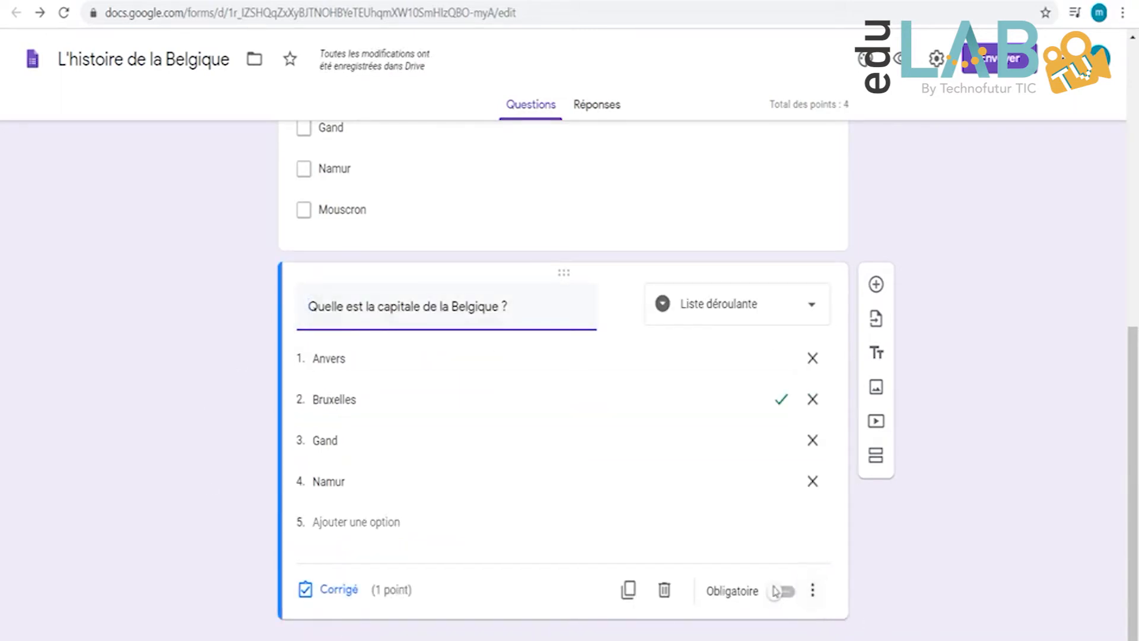
Step: Turn on random option order for the capital, Flanders and Olympic Games questions
click(814, 592)
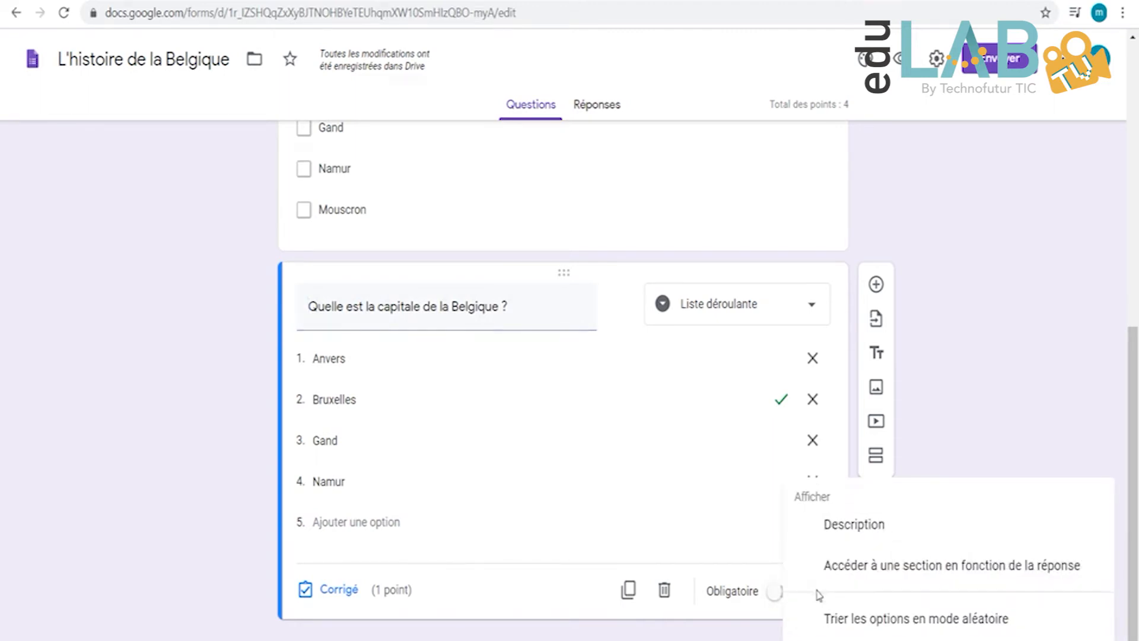
click(913, 620)
scroll(920, 534, up, 1)
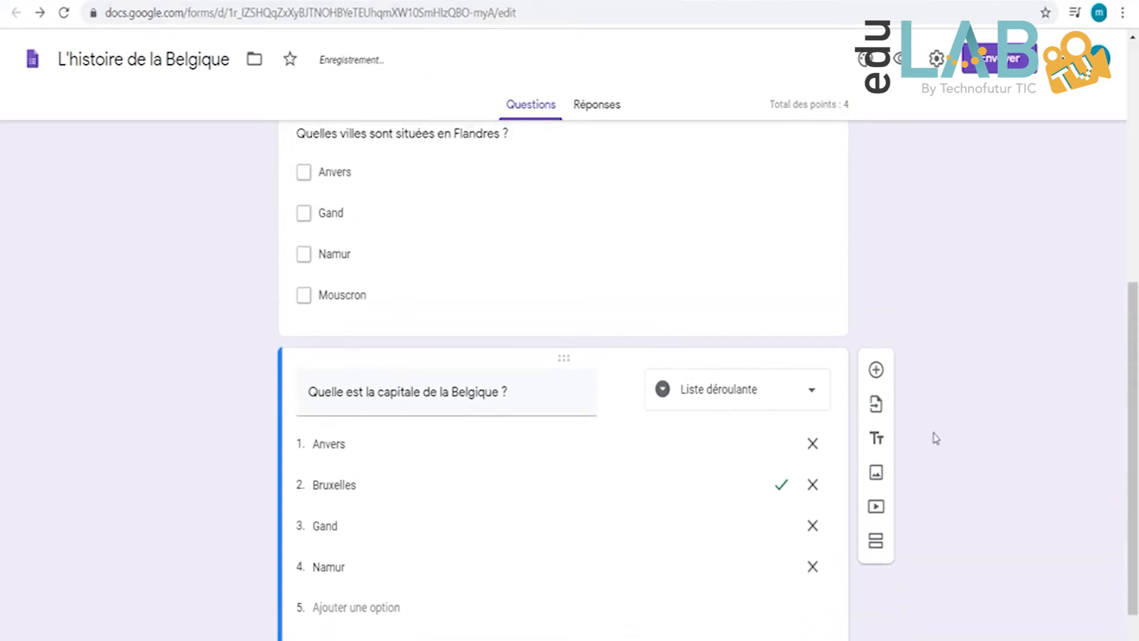
click(808, 327)
click(815, 444)
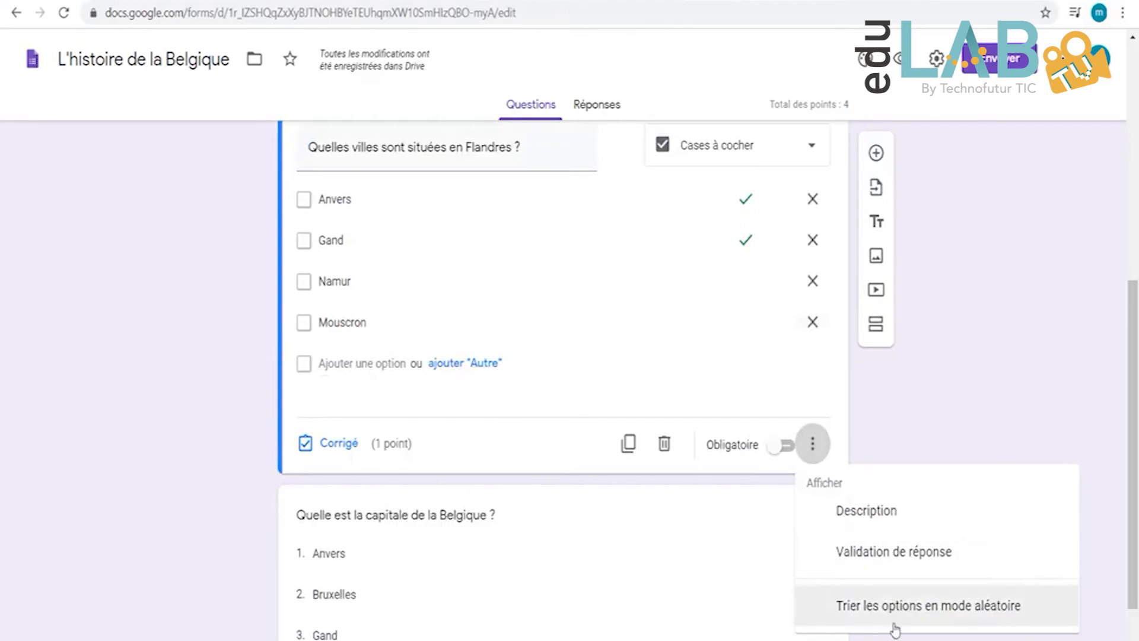
click(895, 620)
scroll(928, 544, up, 3)
click(734, 228)
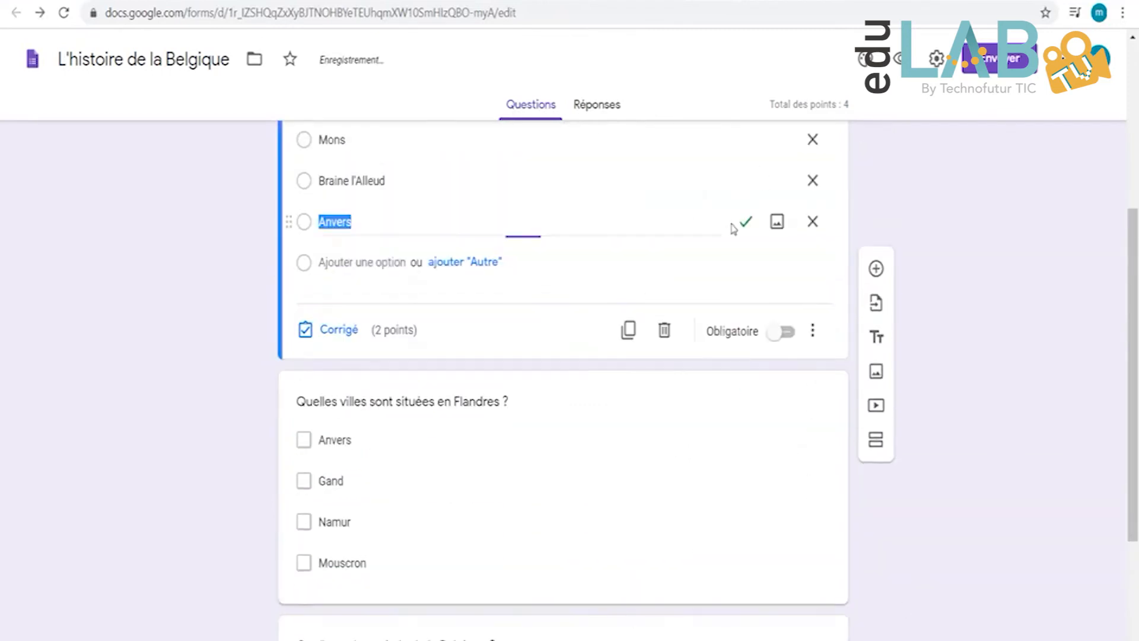
click(813, 330)
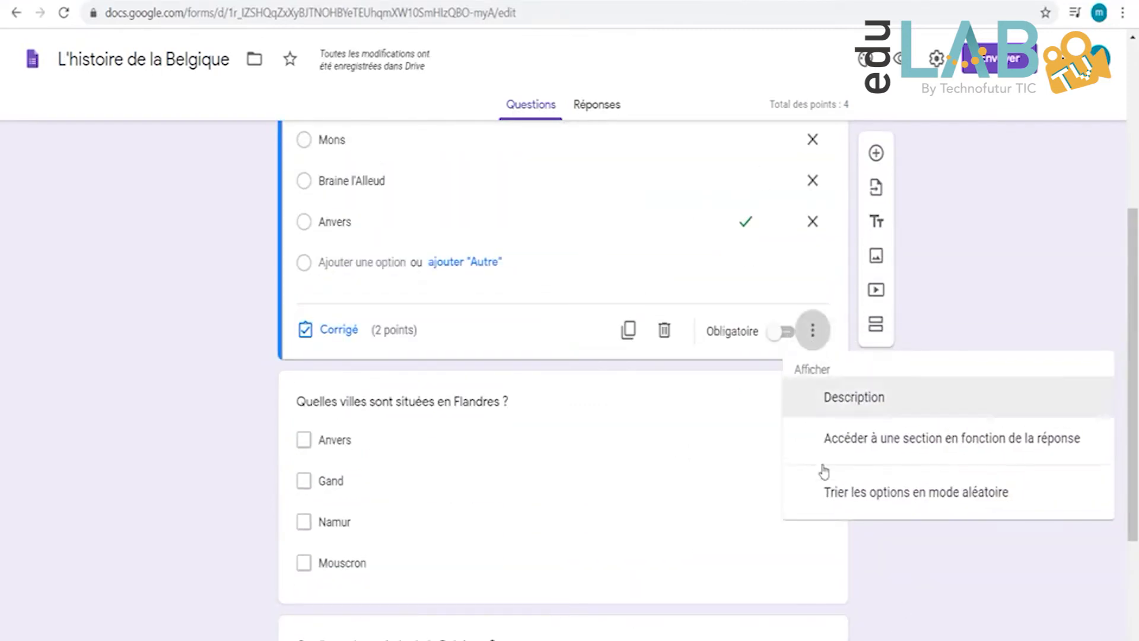
click(885, 500)
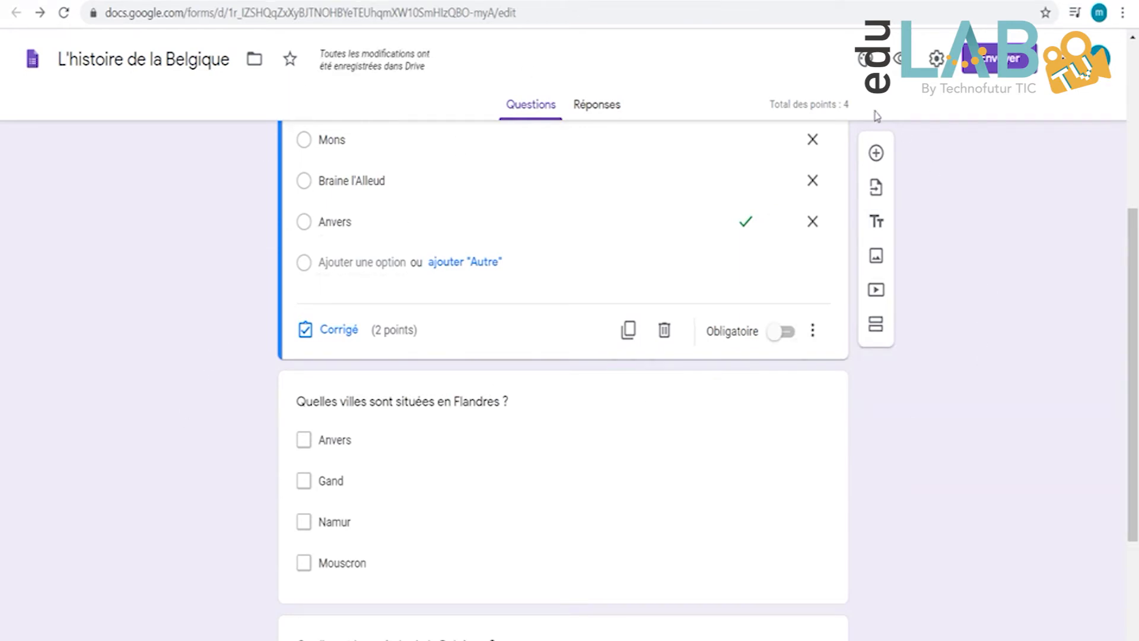
Step: Open a preview of the quiz as respondents see it
click(899, 74)
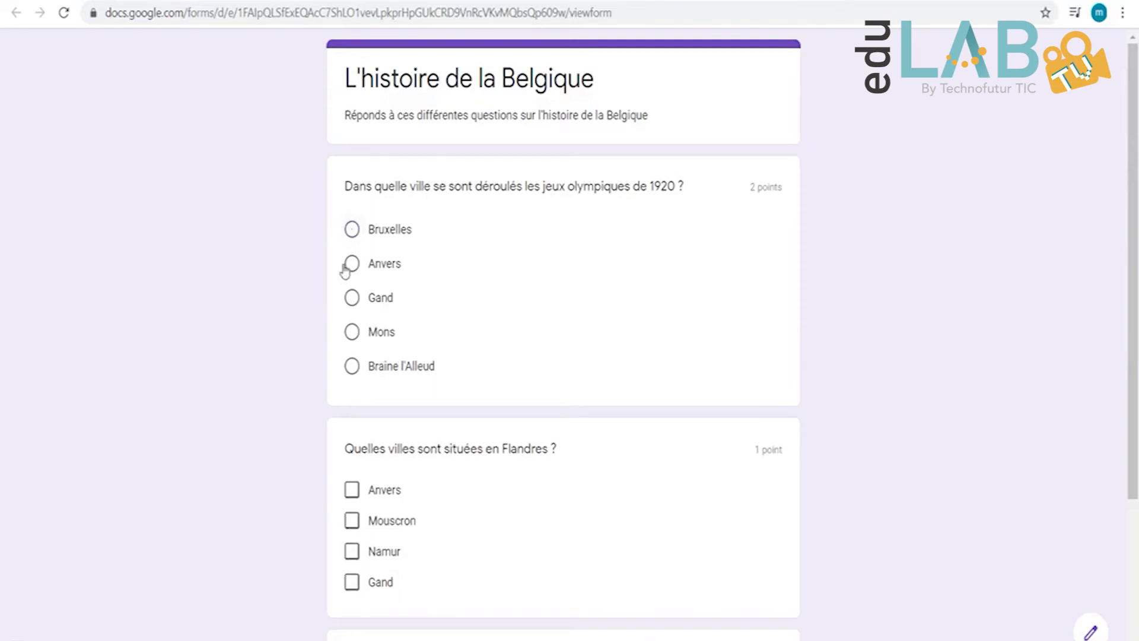
Step: Answer the quiz with Bruxelles for the 1920 Olympic Games, all four cities for Flanders, and Bruxelles for the capital
click(352, 230)
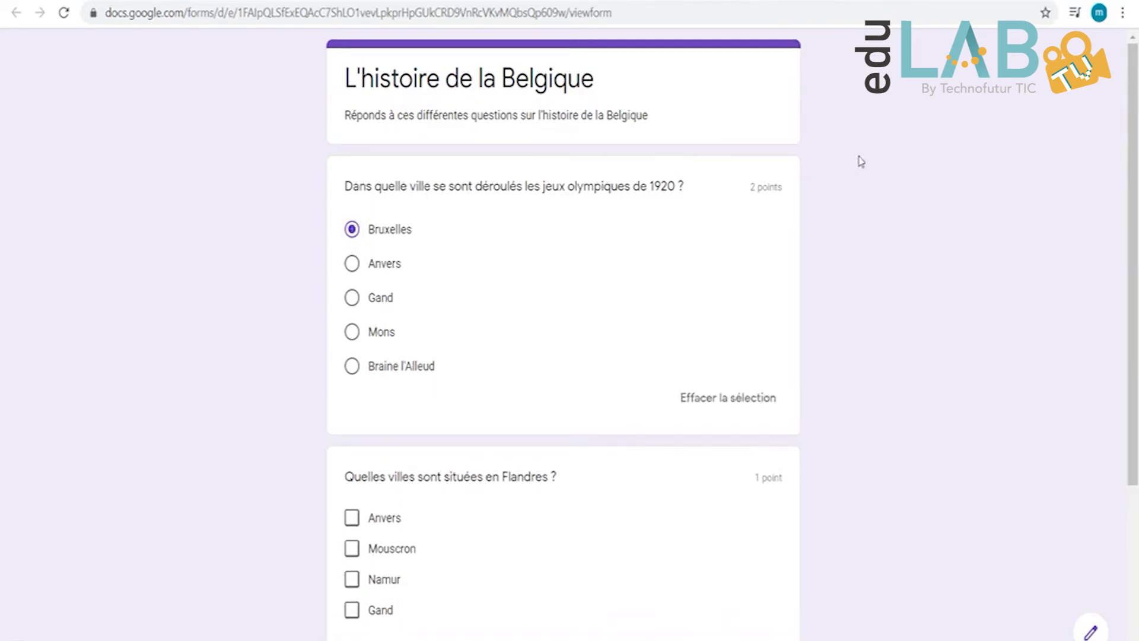
scroll(787, 201, down, 3)
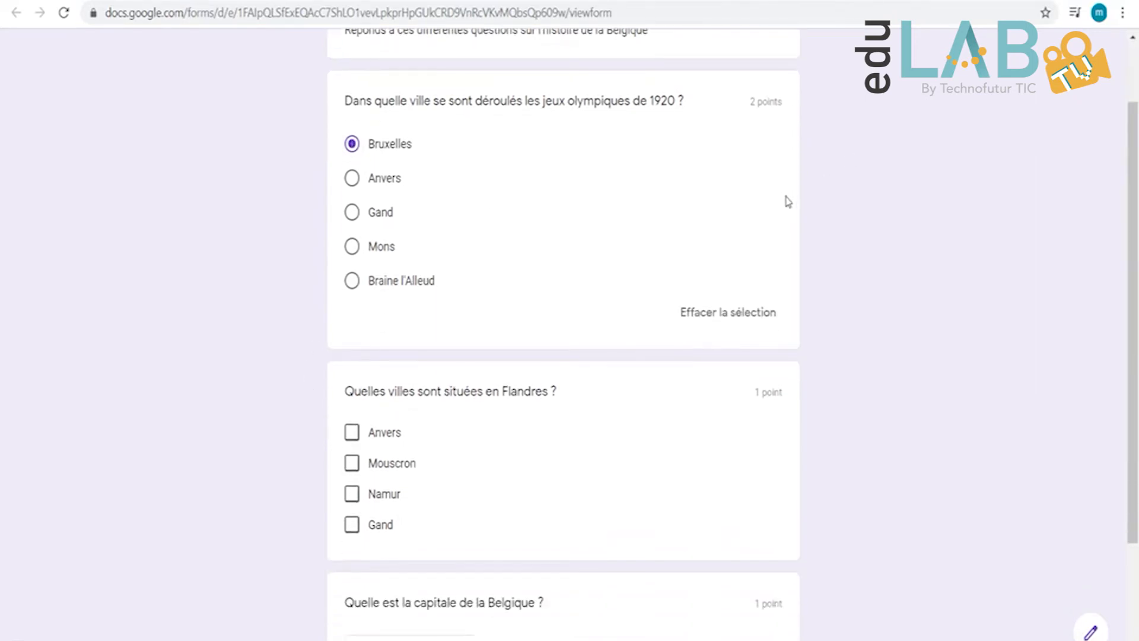
click(351, 347)
click(352, 378)
click(352, 408)
click(350, 440)
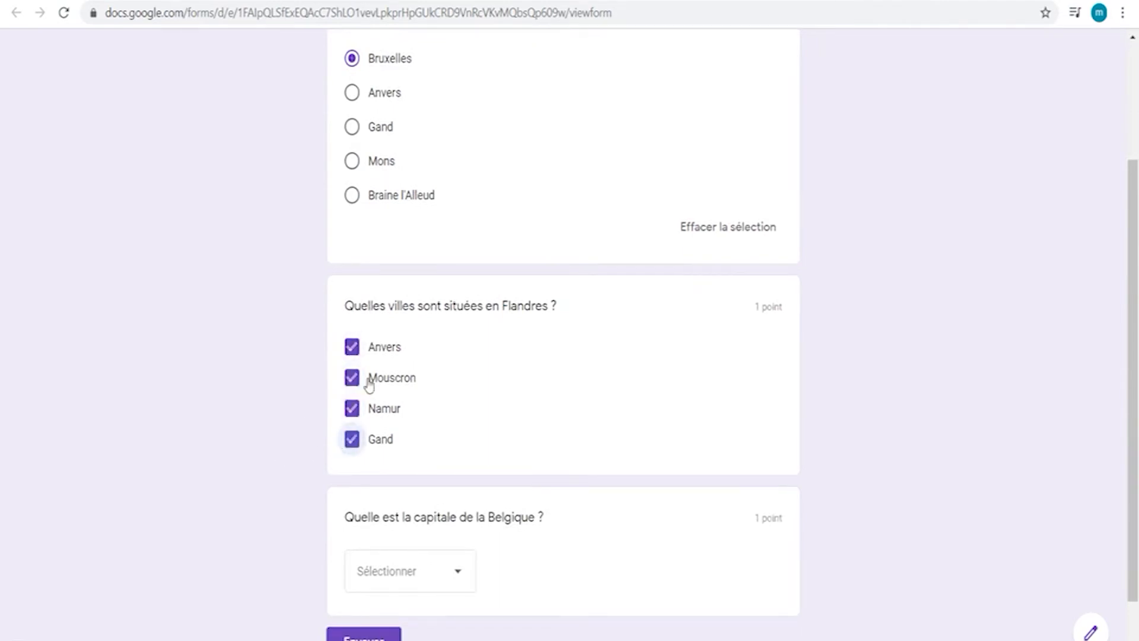
scroll(797, 353, down, 2)
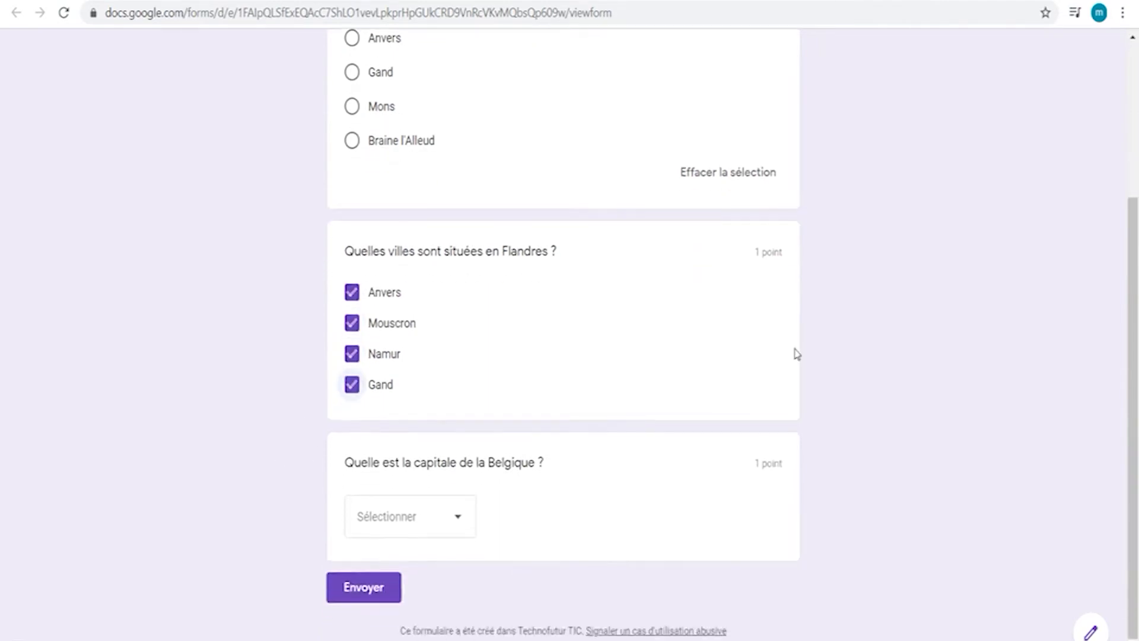
click(452, 495)
click(410, 584)
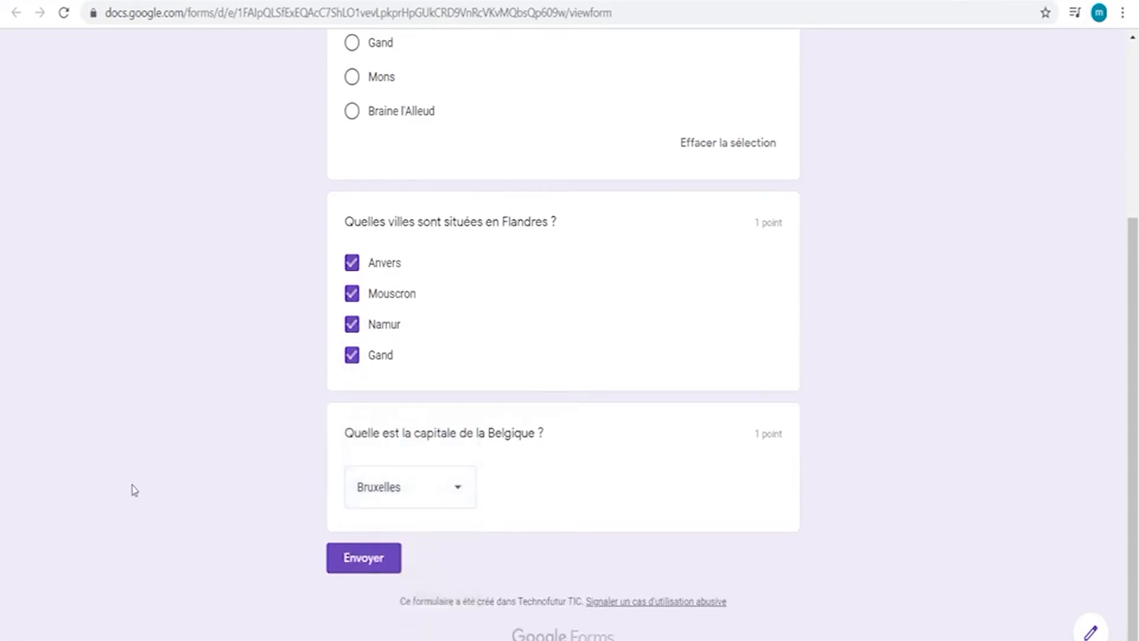
Step: Submit the test response and review its score and the corrections for each question
click(373, 563)
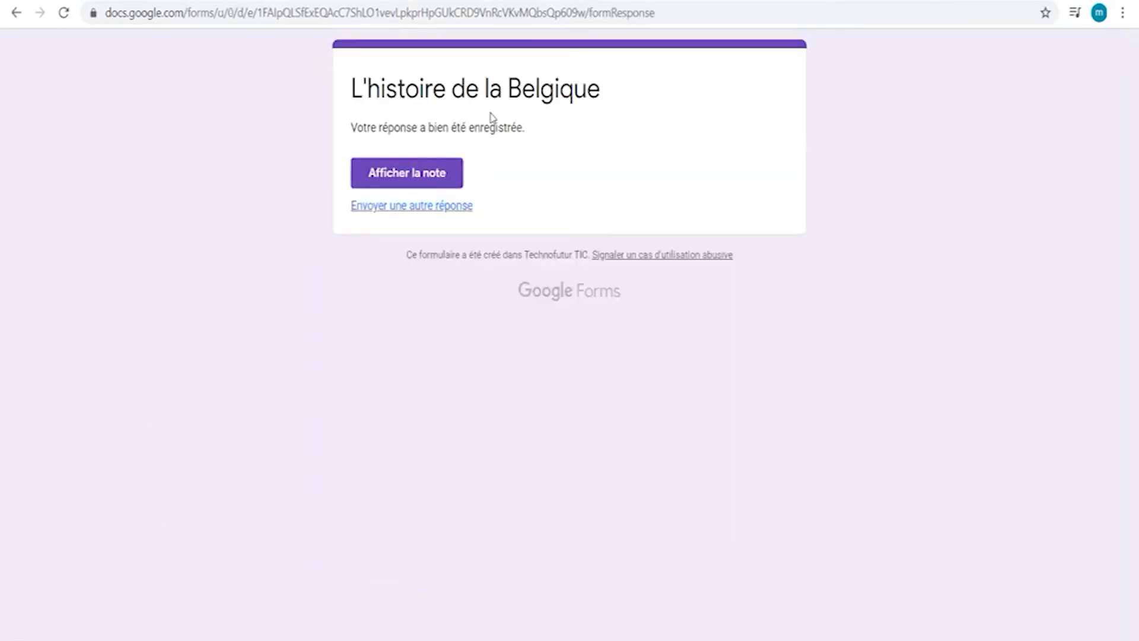
click(440, 172)
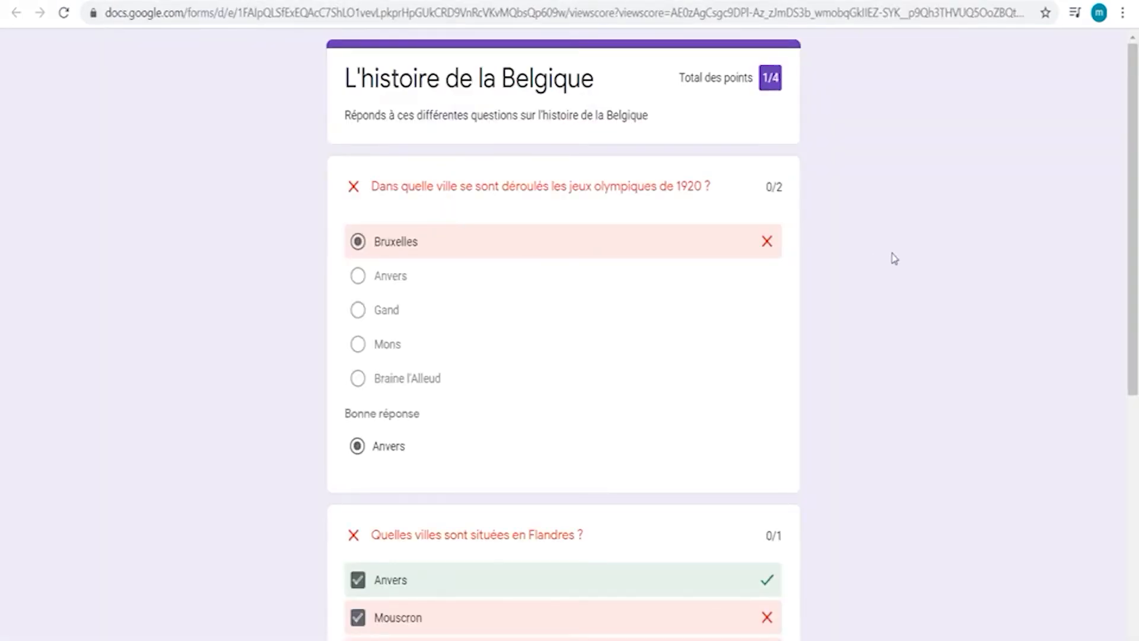
scroll(895, 259, down, 8)
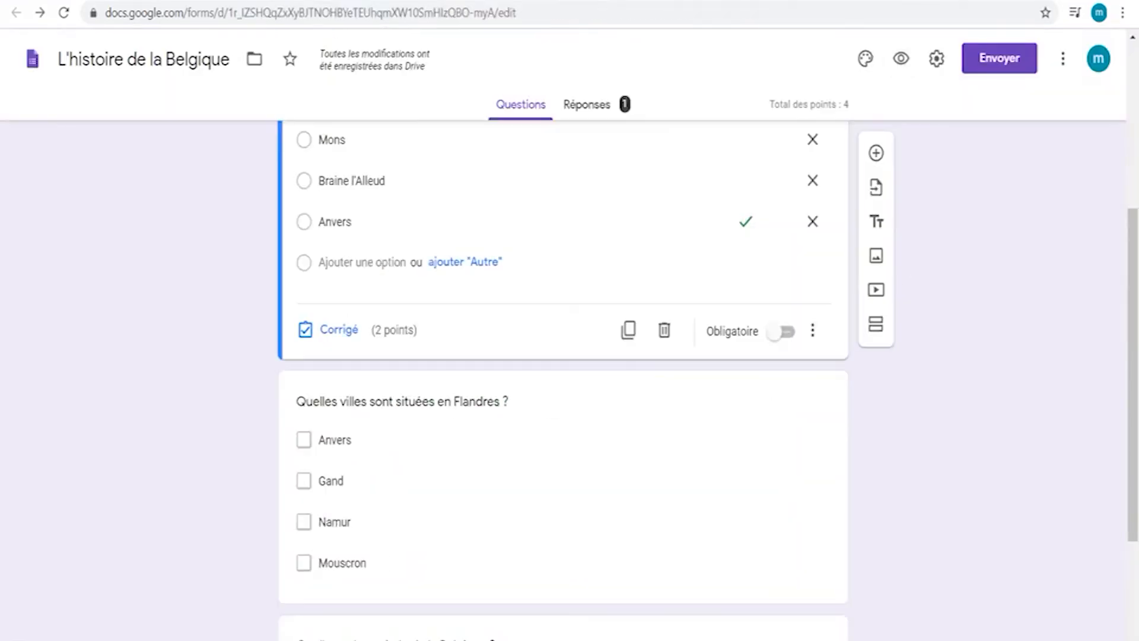
Step: Add a short-answer (Réponse courte) question after the capital dropdown question in the form editor
scroll(165, 463, down, 4)
click(544, 568)
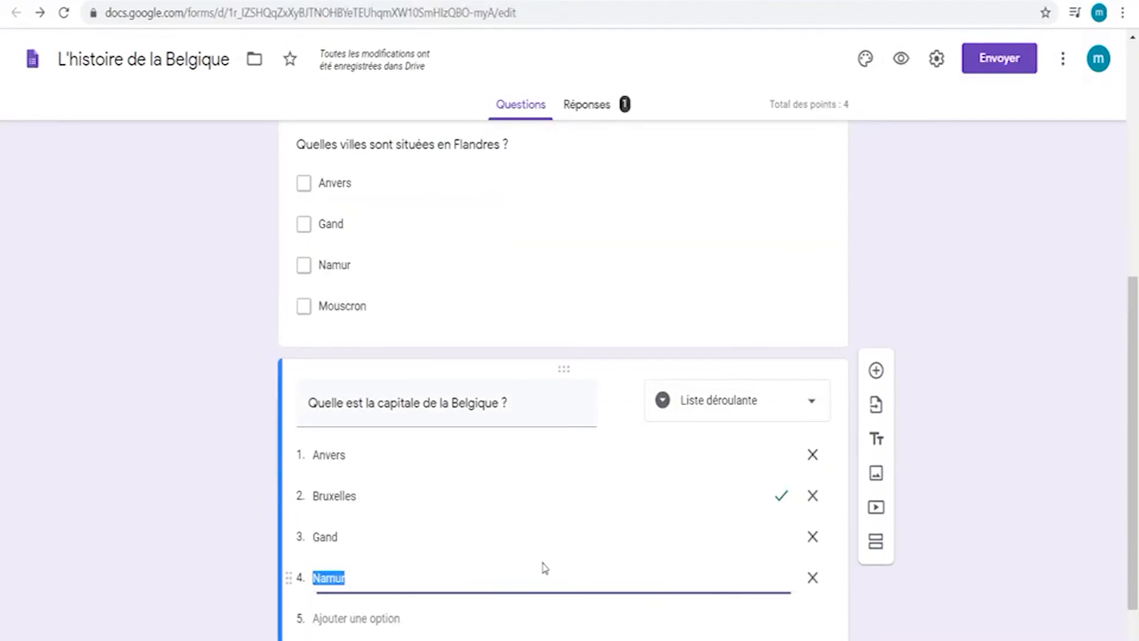
click(877, 386)
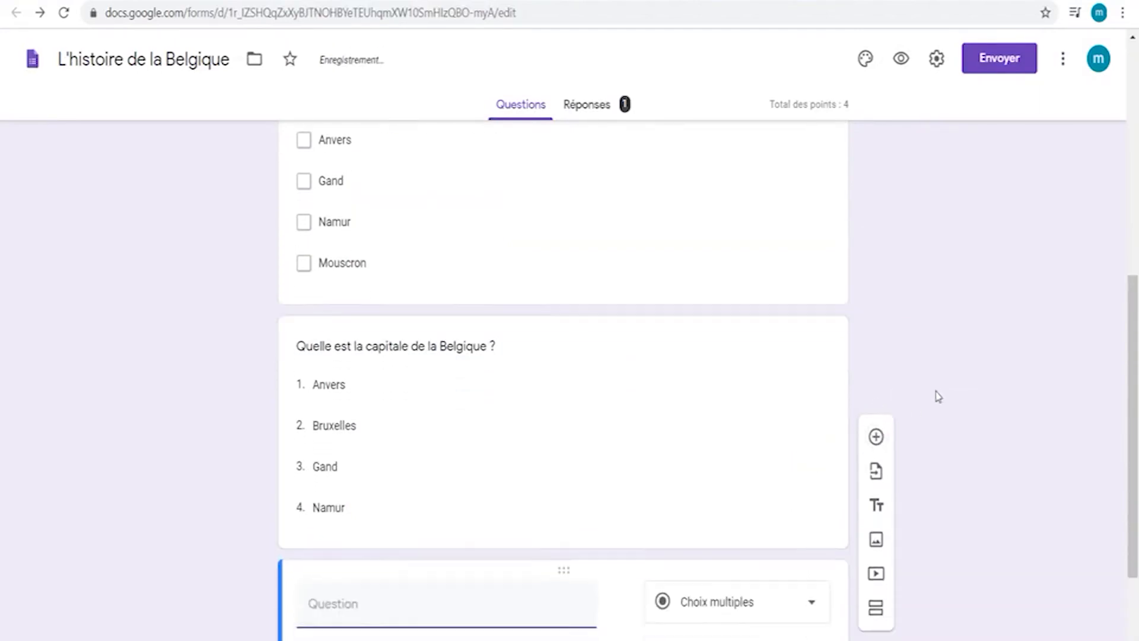
click(798, 442)
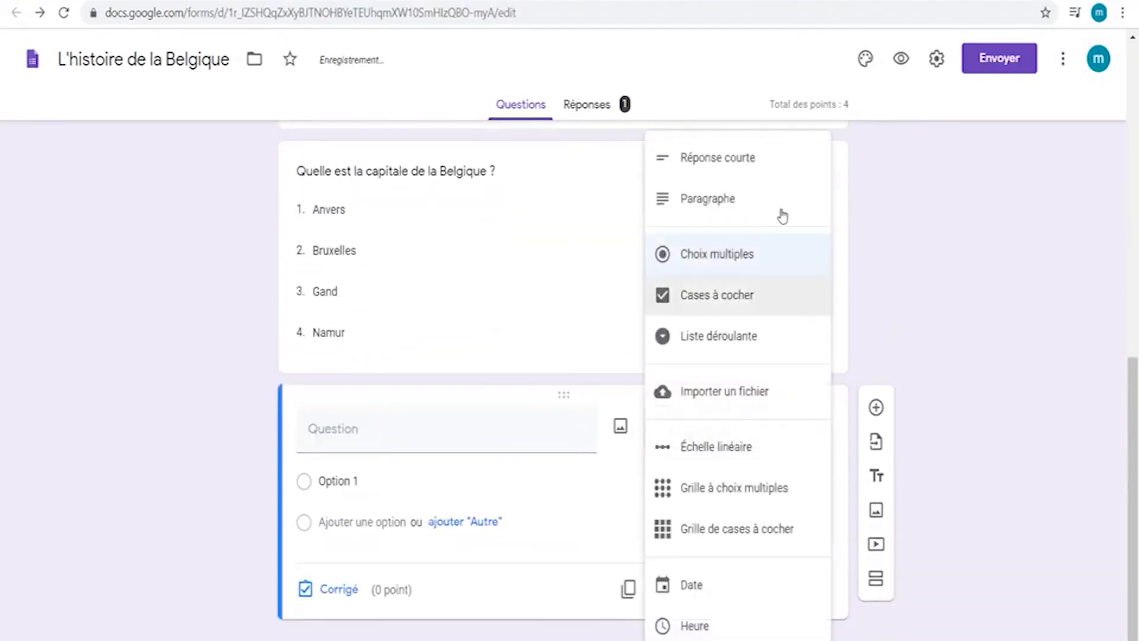
click(770, 173)
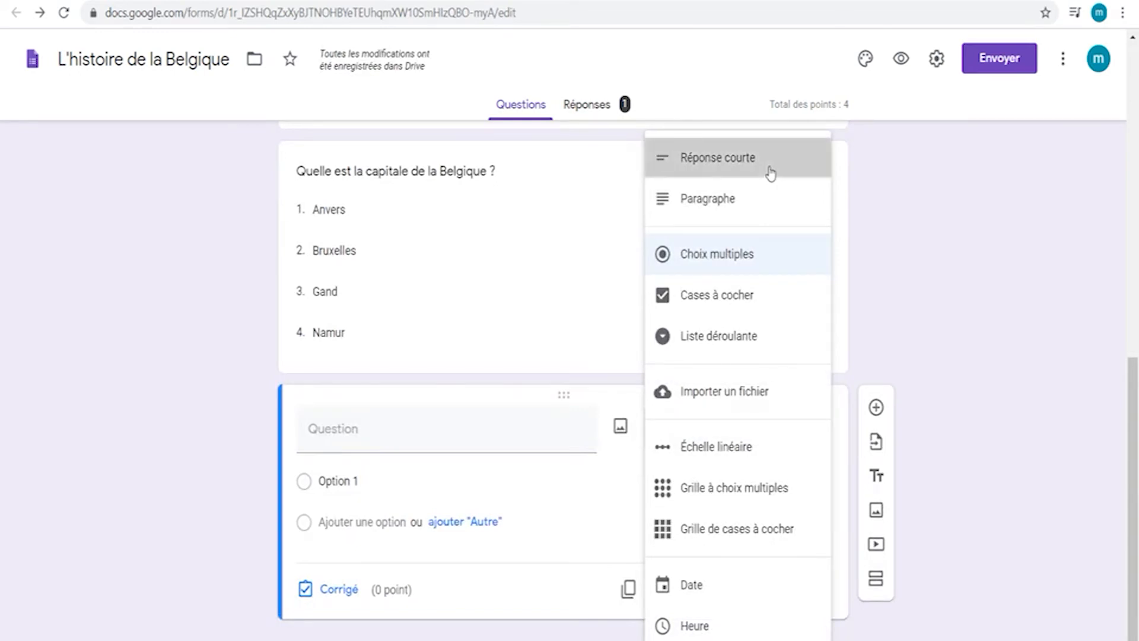
Step: Enter "Ecris le nom de la capitale de la Belgique" as the text of the short-answer question
click(487, 462)
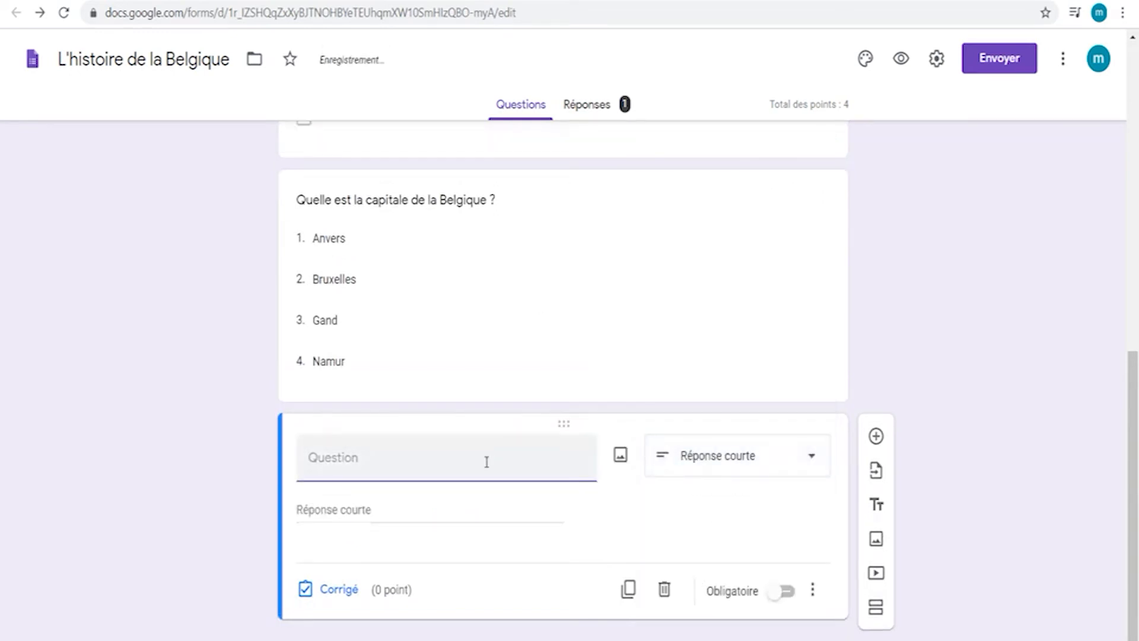
text(Ecris )
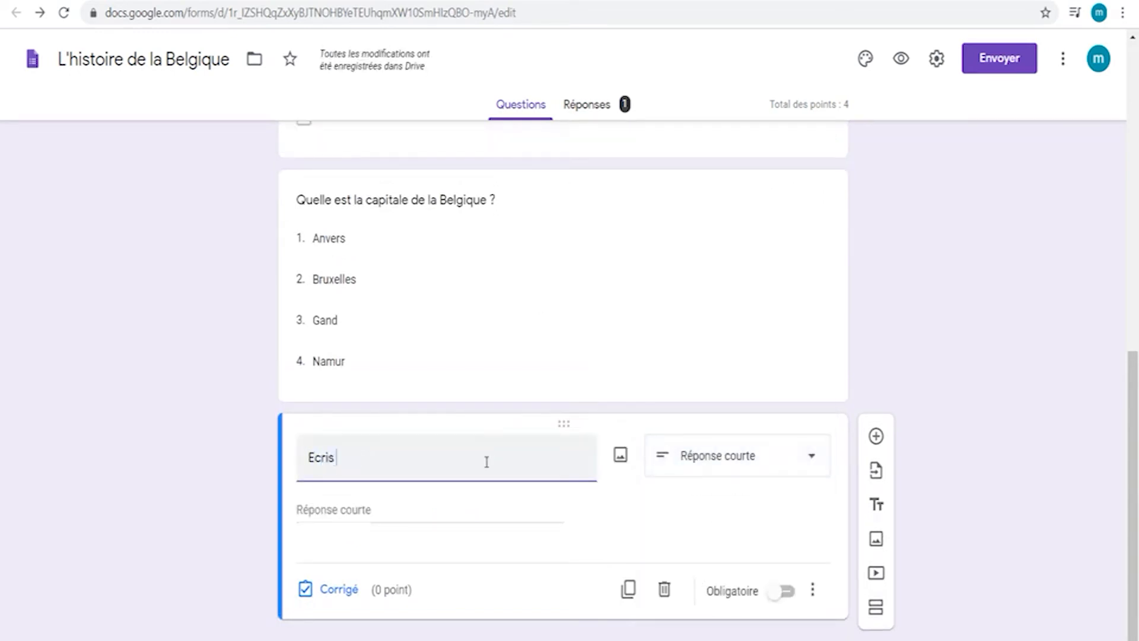
text(le nom )
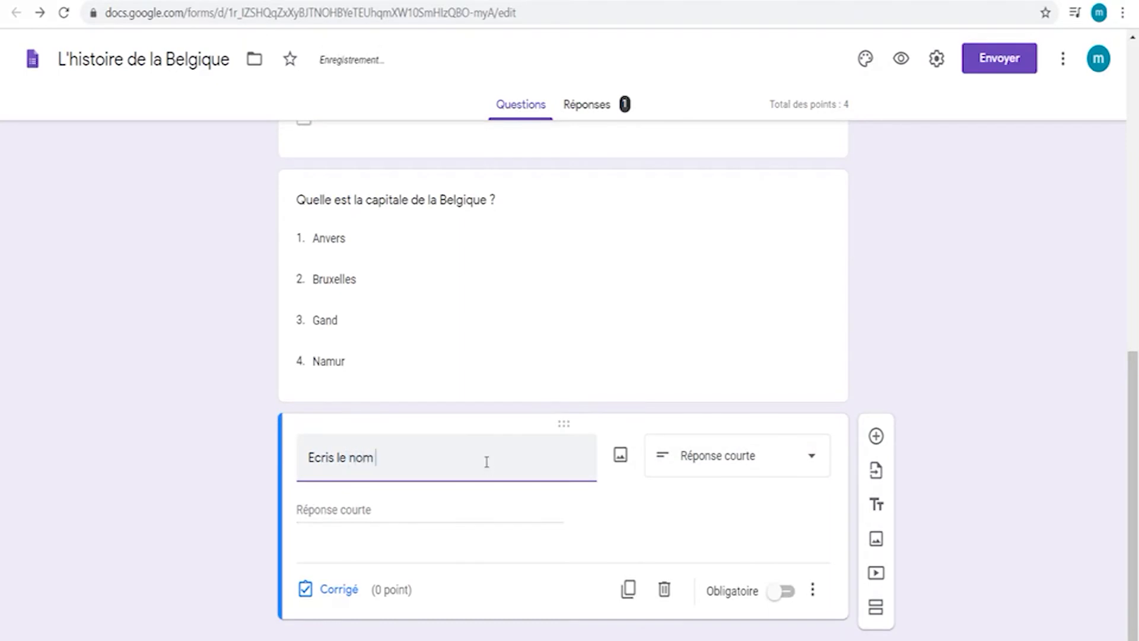
text(de la capitale de la Belgique)
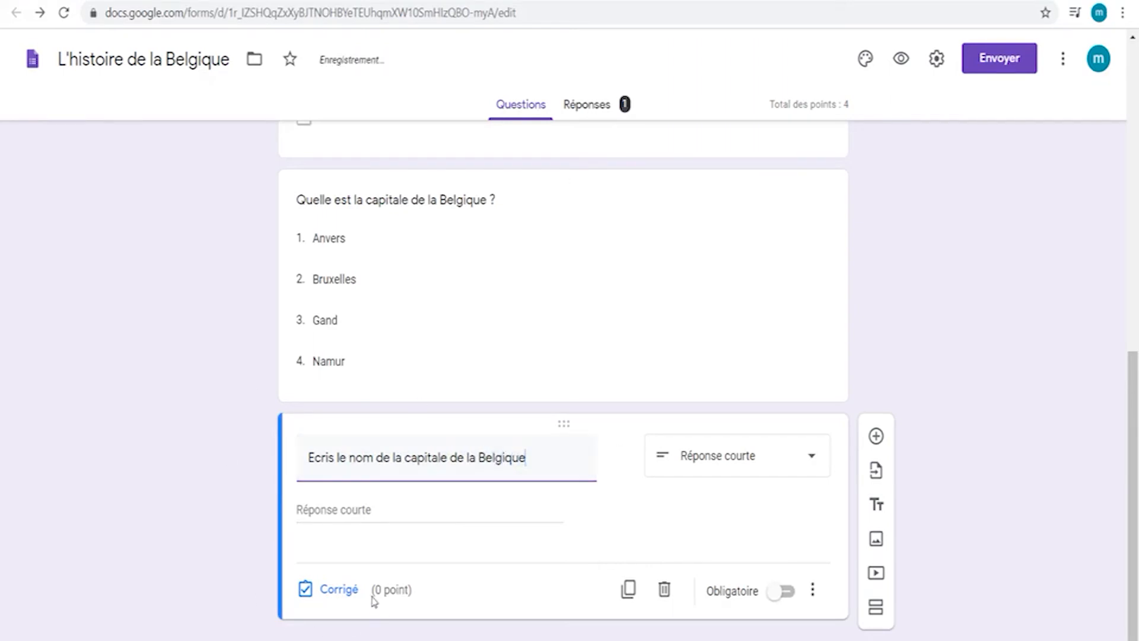
Step: Set the short-answer question's answer key to Bruxelles, worth 1 point
click(339, 589)
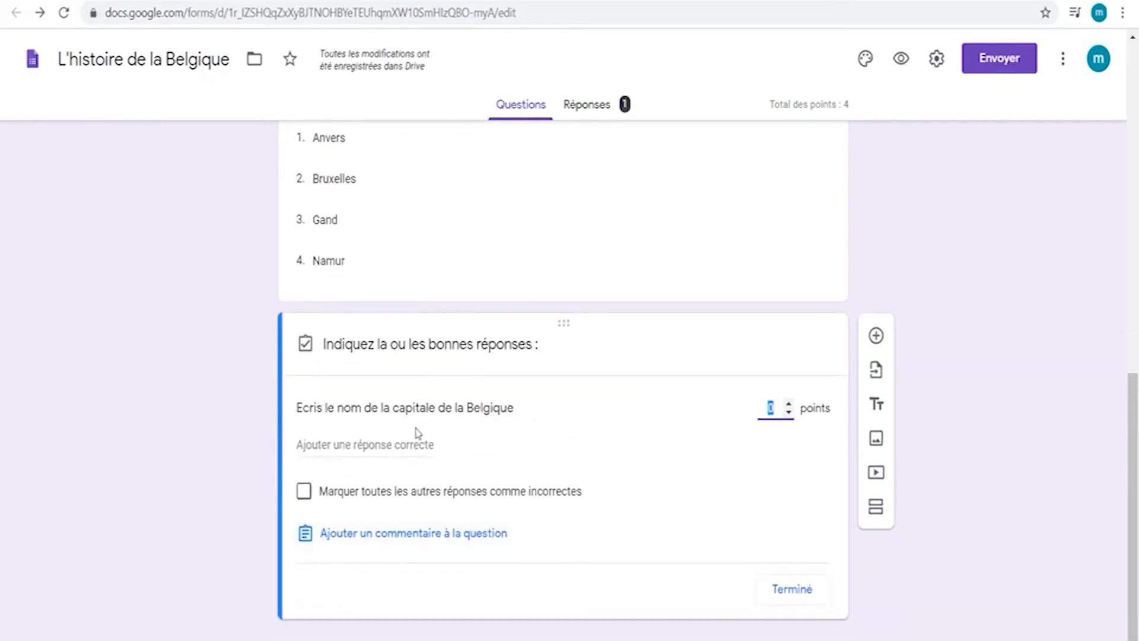
click(390, 445)
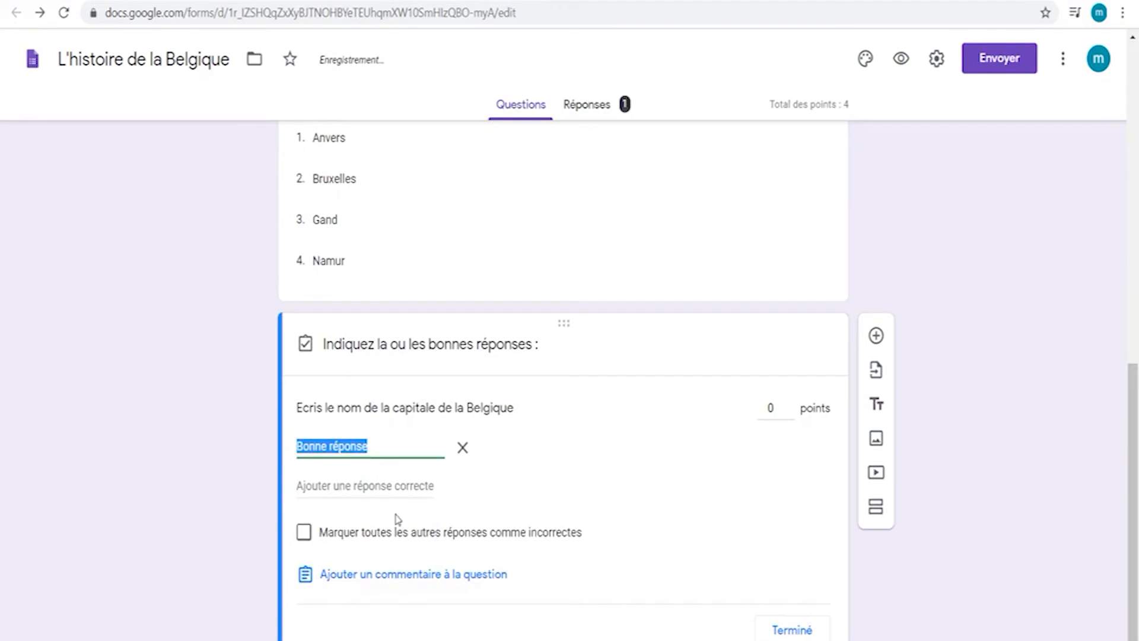
text(Bruxelles)
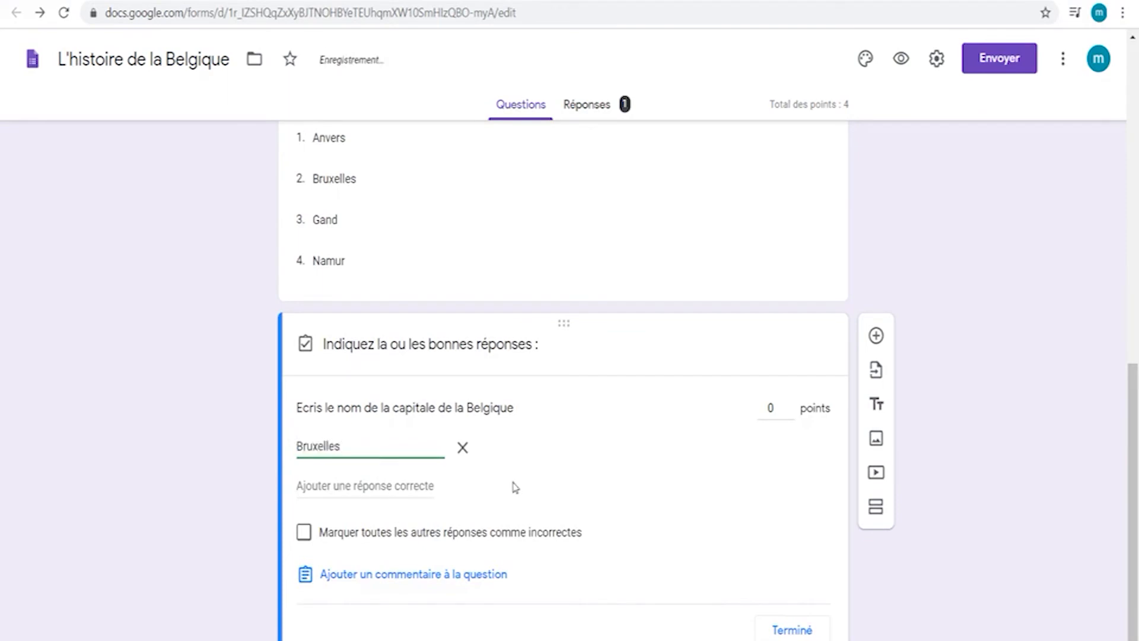
click(788, 404)
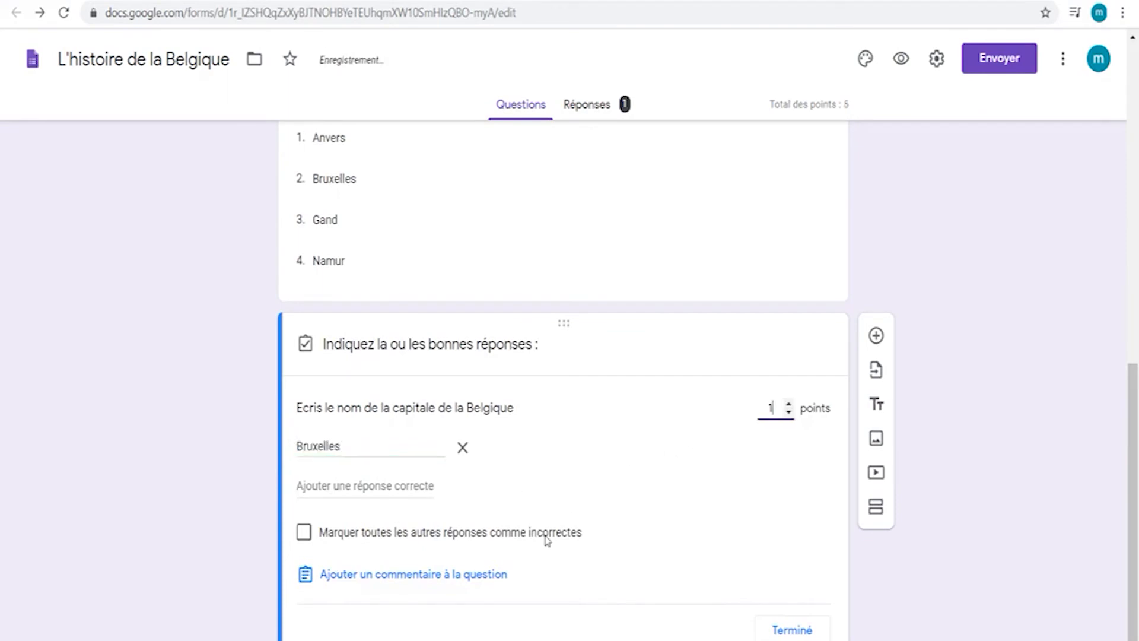
click(804, 634)
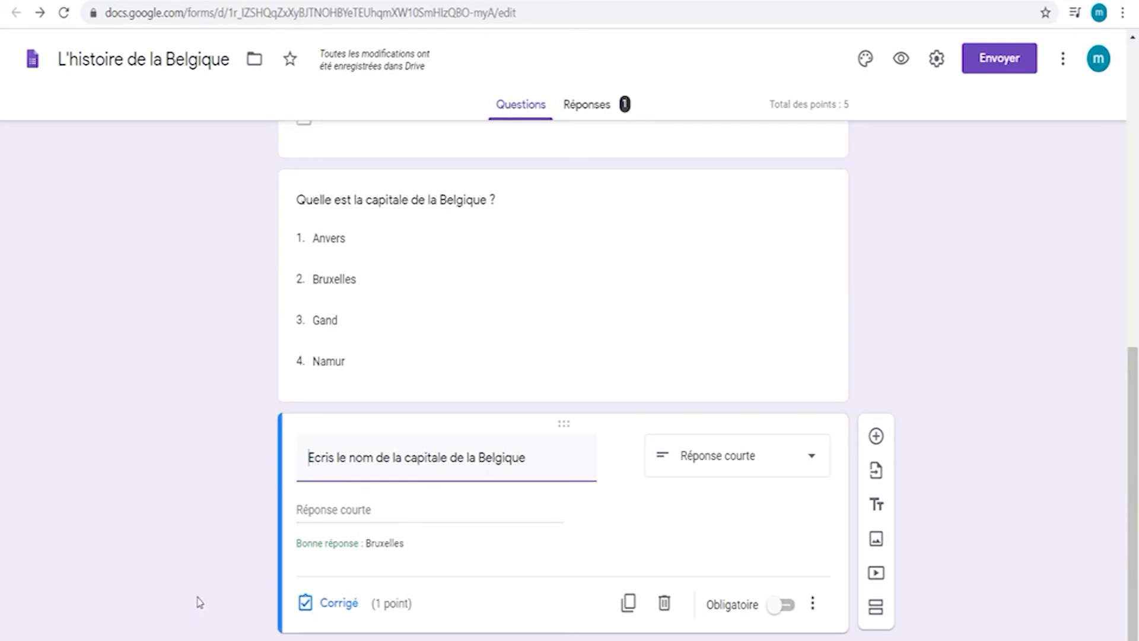
Step: Add Brussels as a second accepted answer in the short-answer question's answer key
scroll(201, 580, down, 1)
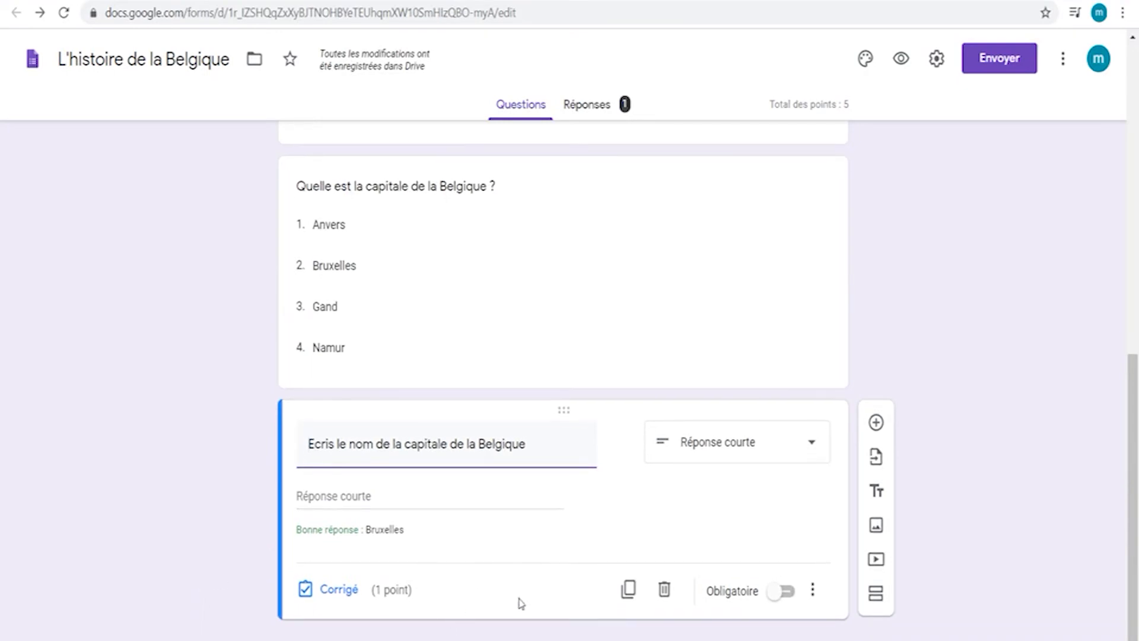
click(439, 527)
click(349, 596)
click(358, 572)
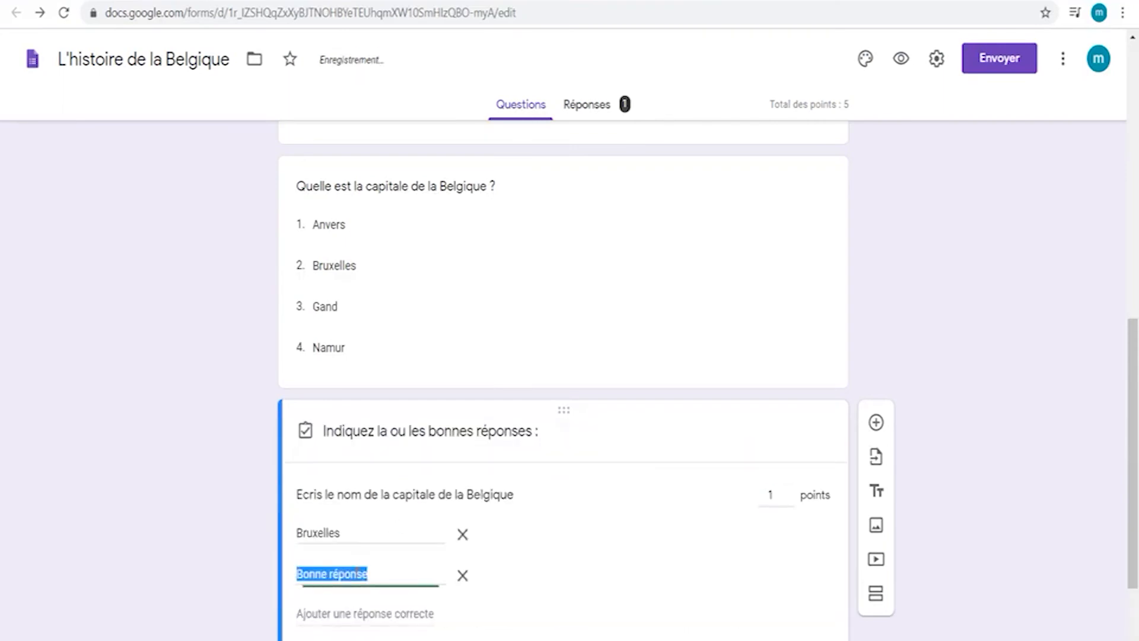
text(Brussels)
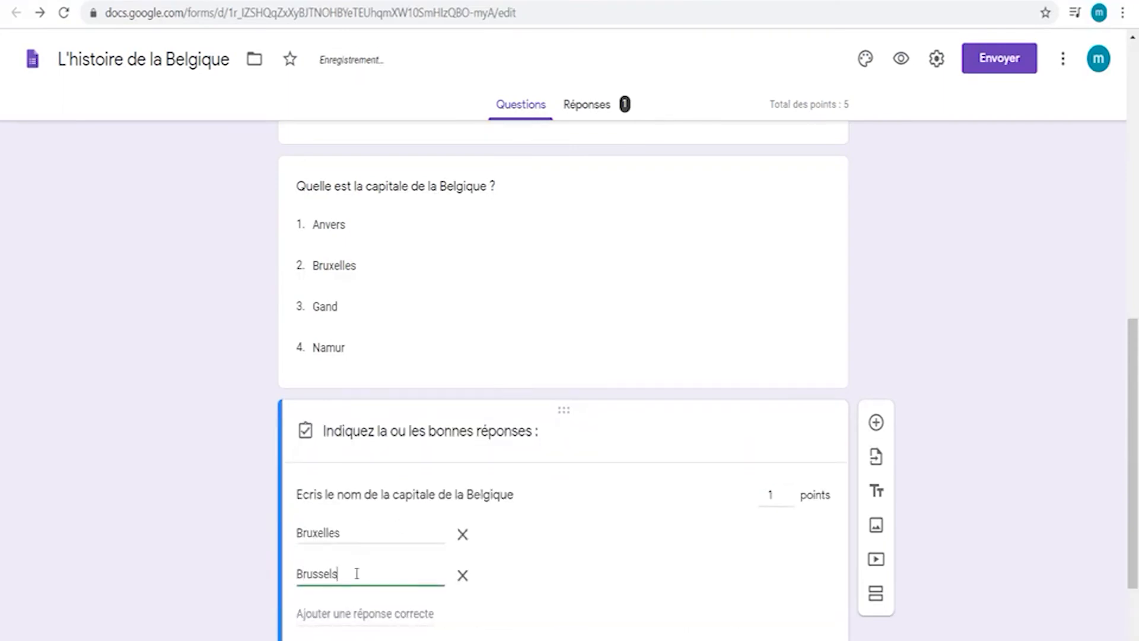
scroll(219, 571, down, 3)
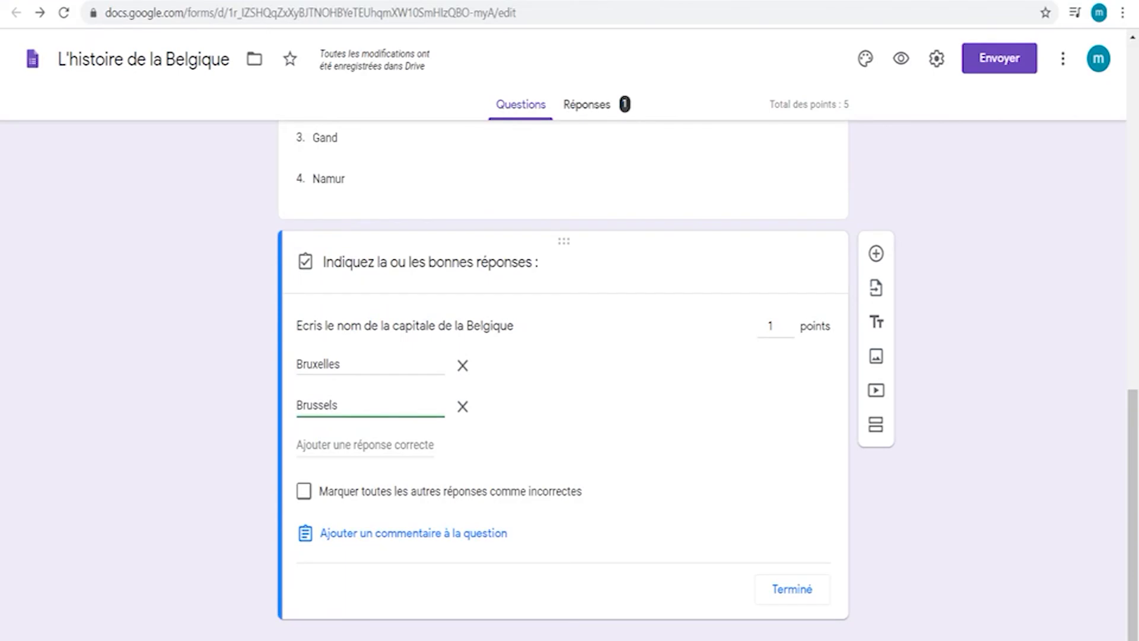
click(792, 589)
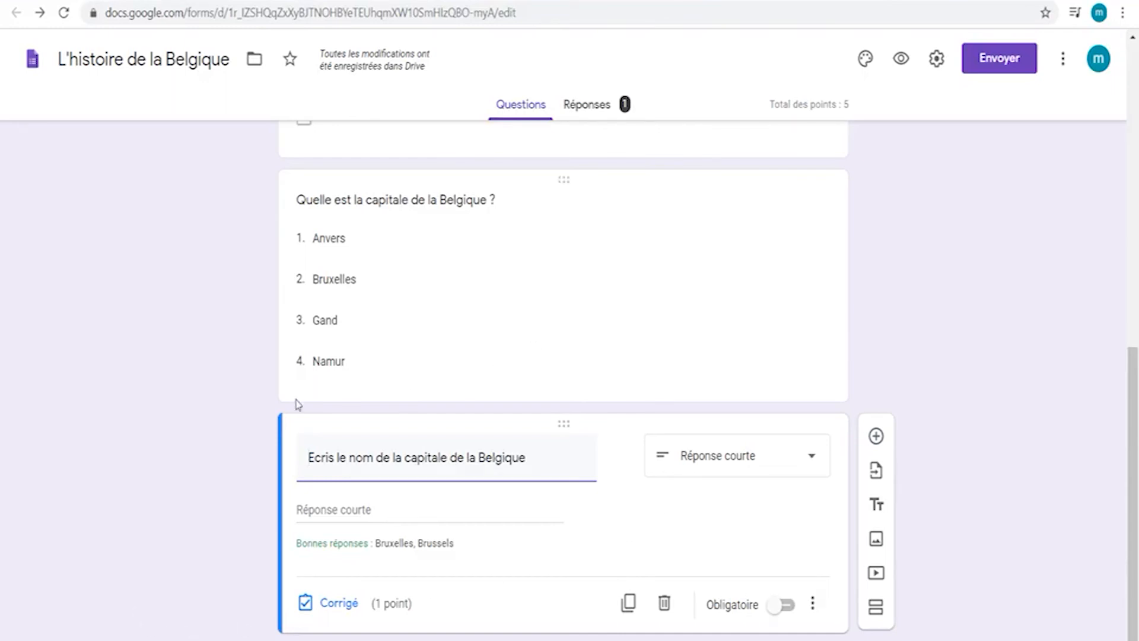
Step: Examine the options for sending the form by e-mail, by shortened link and as embedded HTML code
click(989, 64)
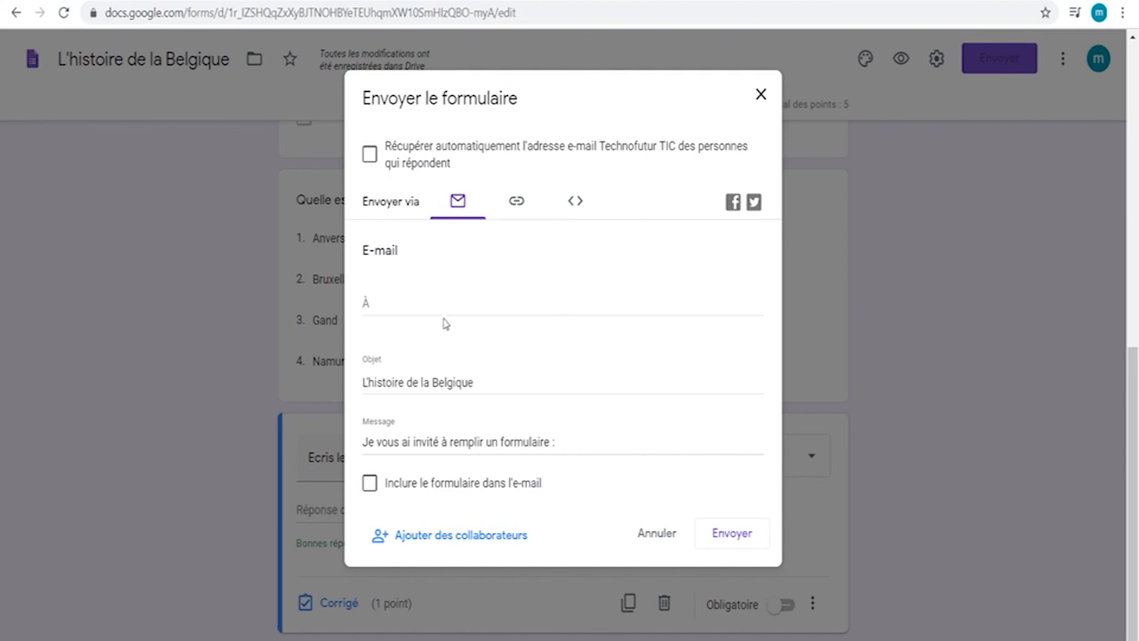
click(518, 210)
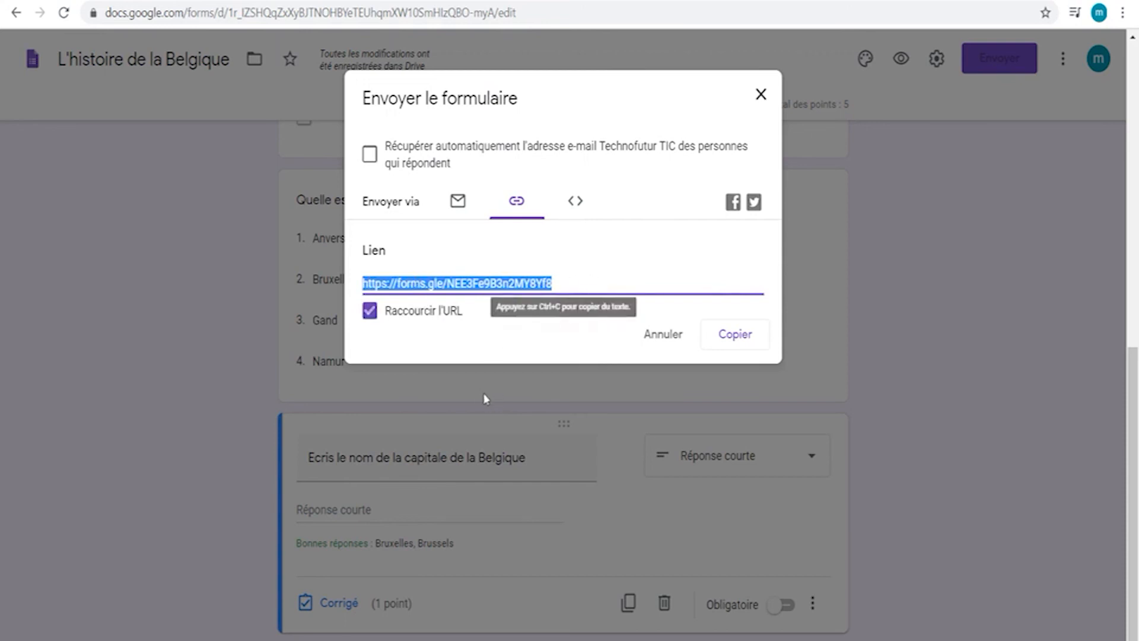
click(579, 214)
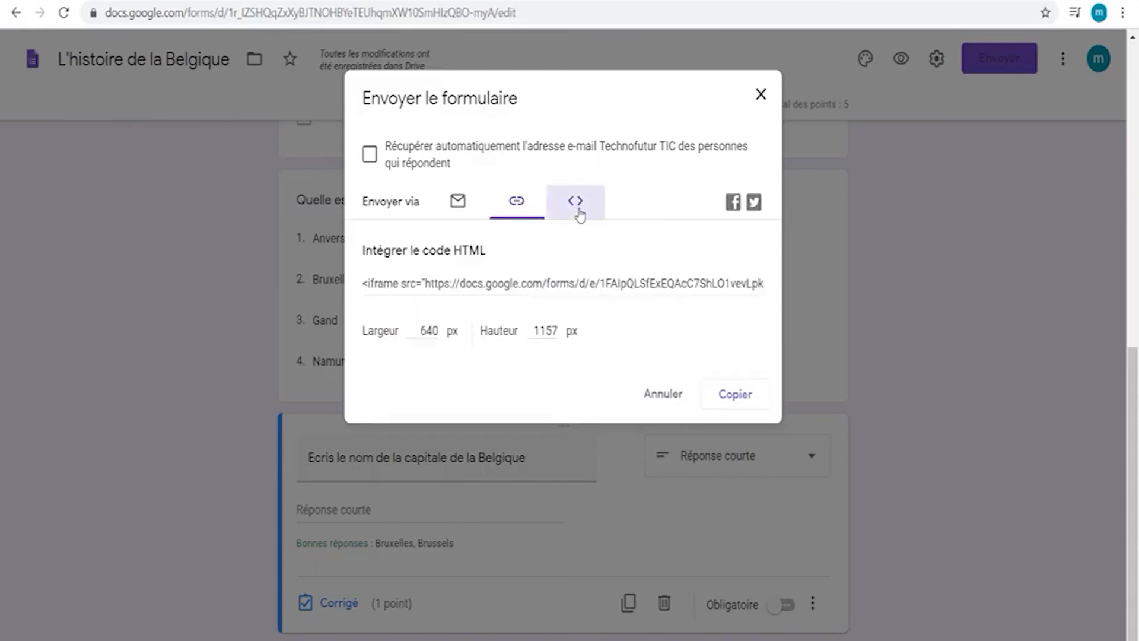